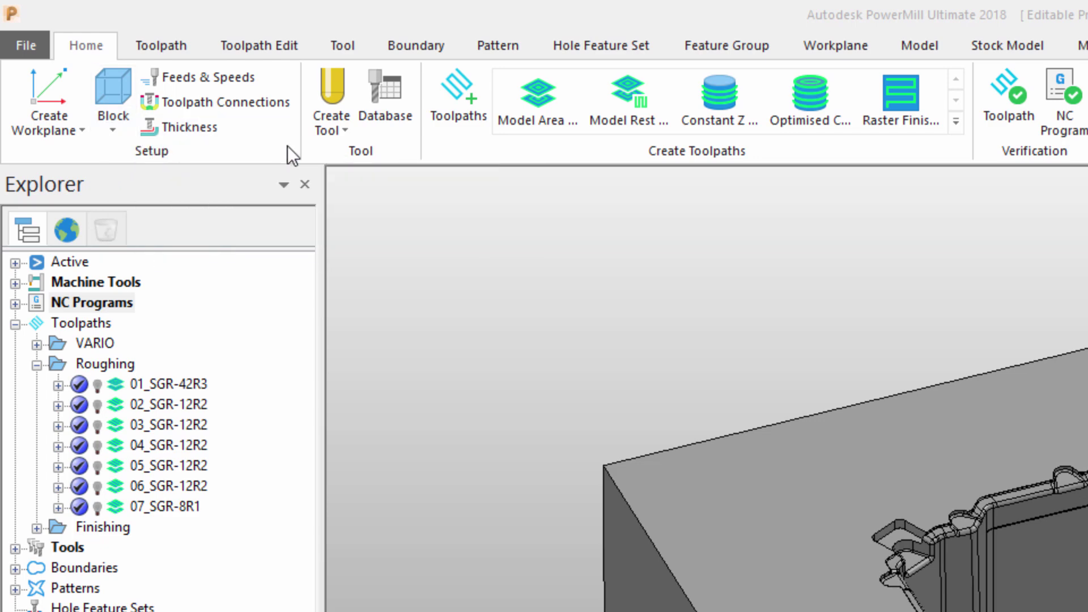
# Step: Look through the ribbon's command sets, from tool creation and toolpath editing to boundaries, workplanes, simulation, NC programs and view options
pyautogui.click(349, 137)
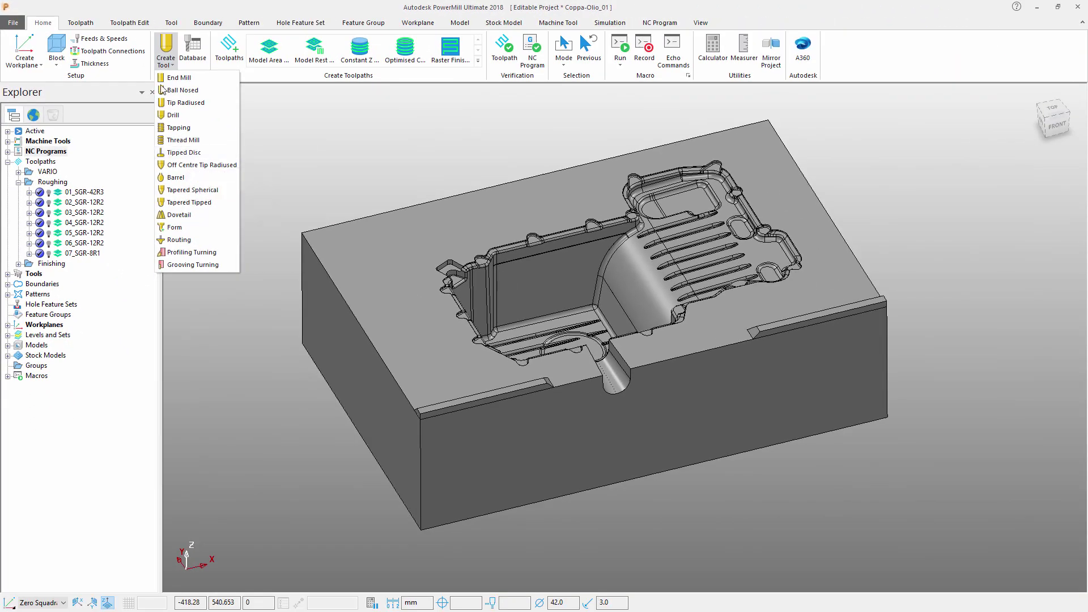
pyautogui.click(137, 17)
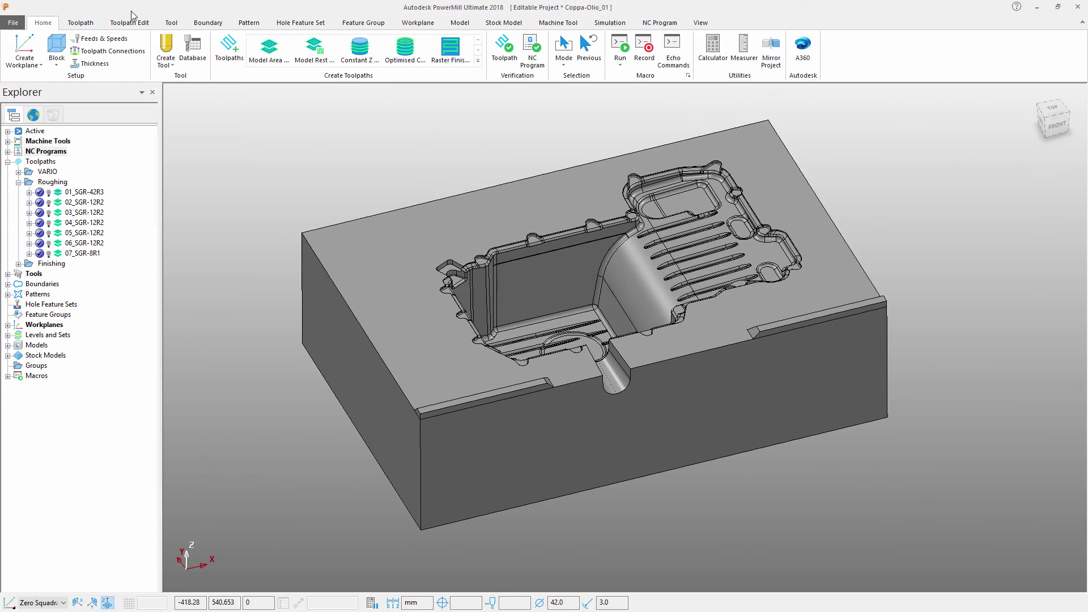
pyautogui.click(81, 23)
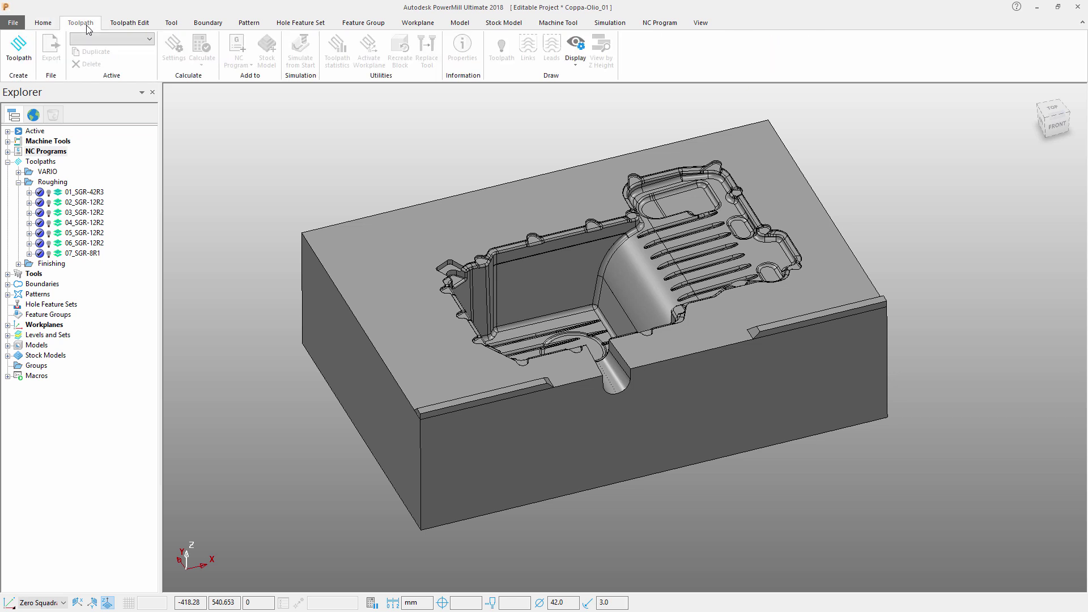
pyautogui.click(130, 24)
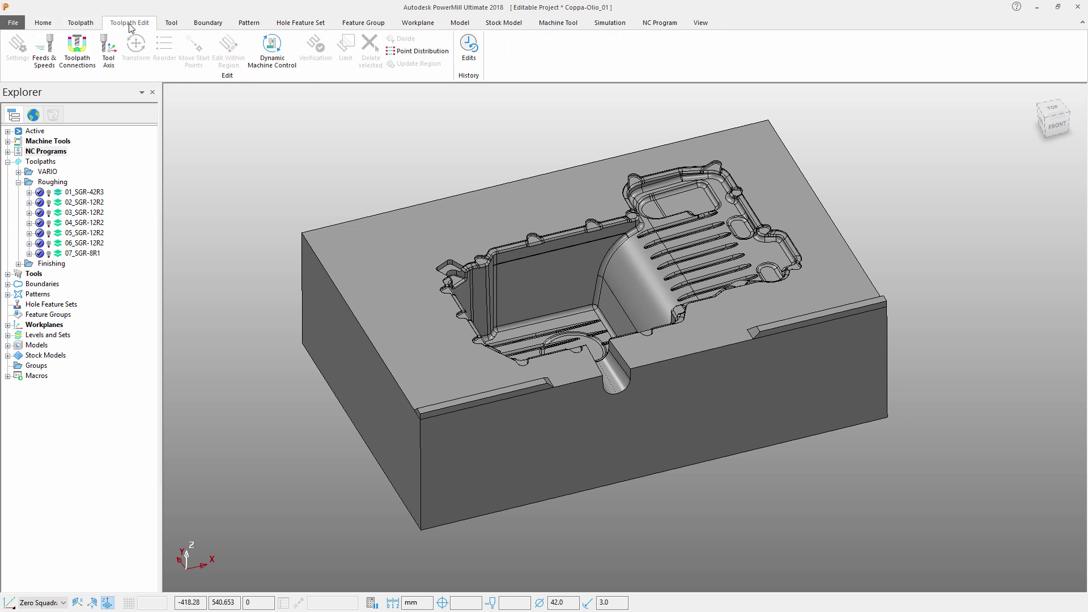
pyautogui.click(173, 28)
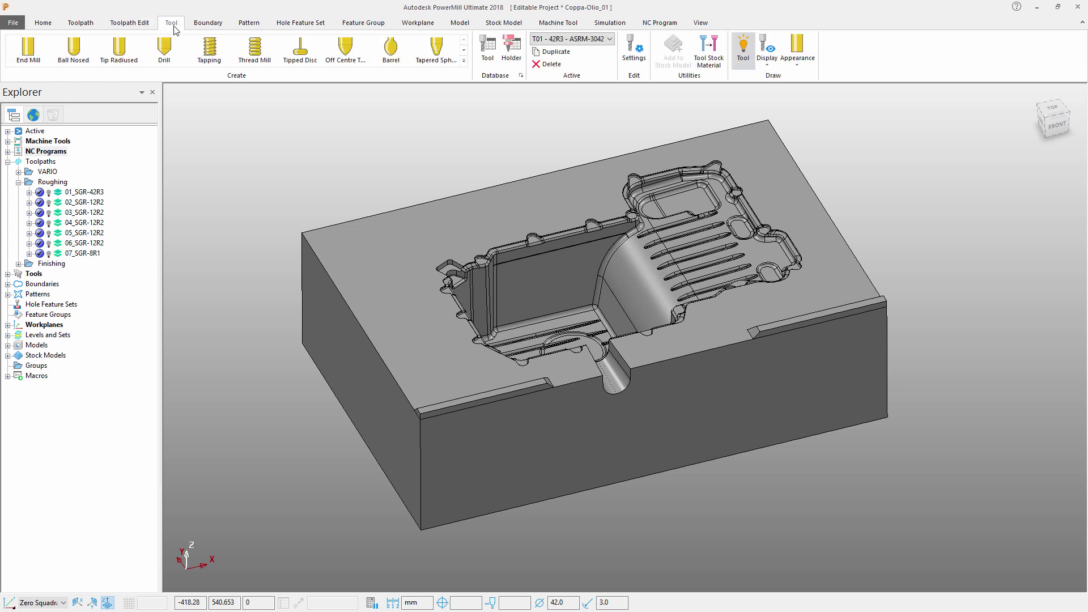
pyautogui.click(219, 26)
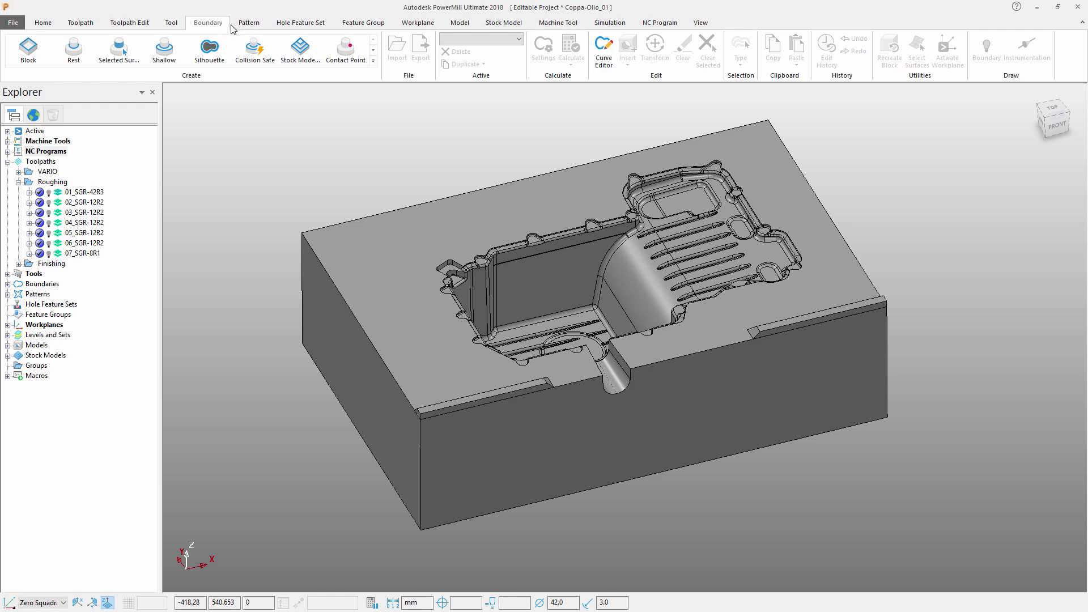
pyautogui.click(248, 29)
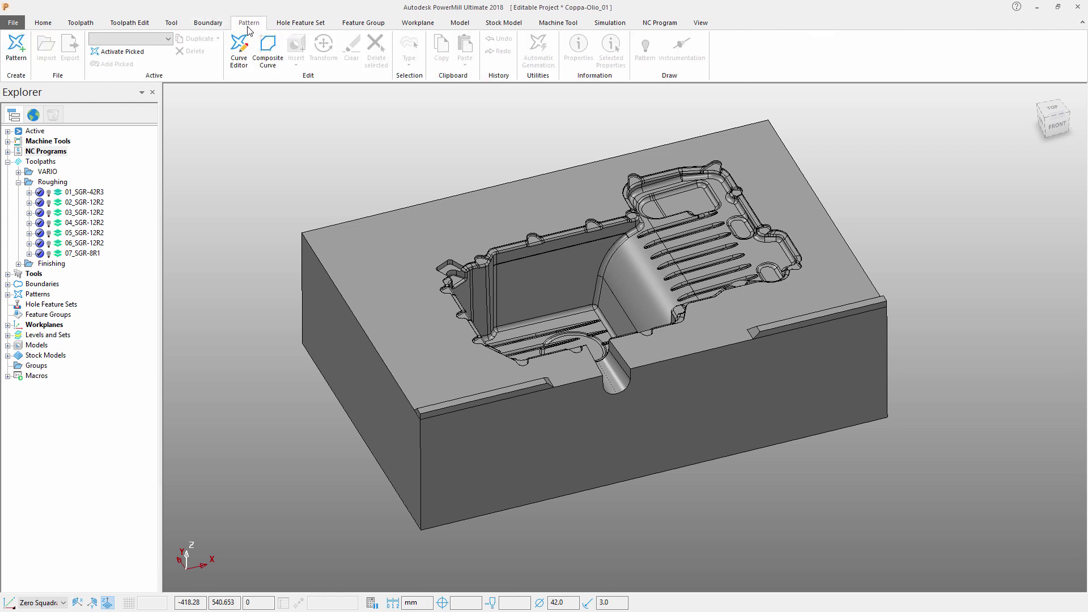
pyautogui.click(300, 26)
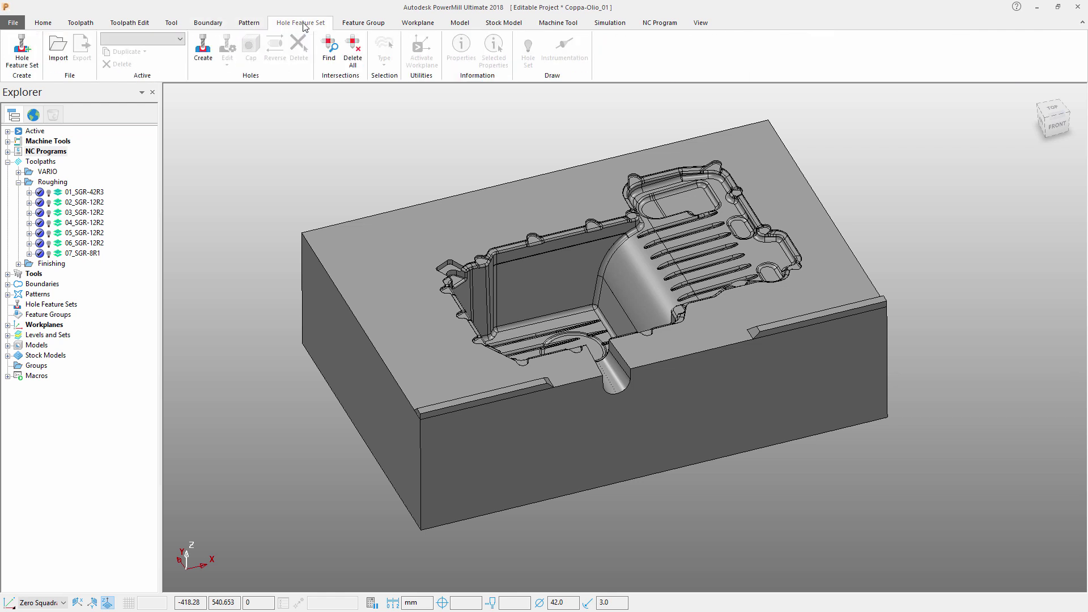
pyautogui.click(352, 27)
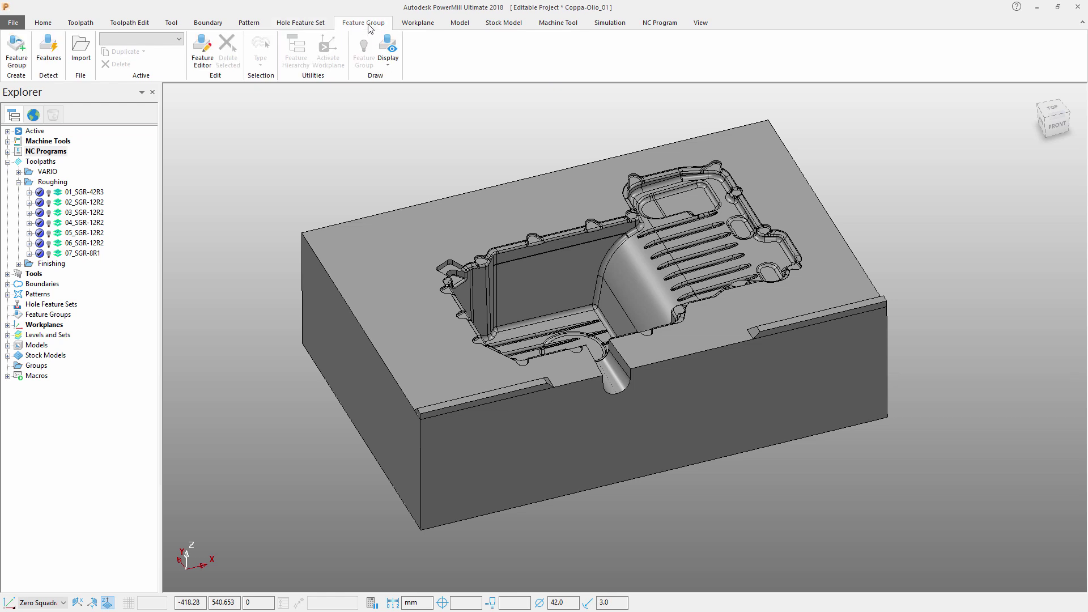
pyautogui.click(420, 26)
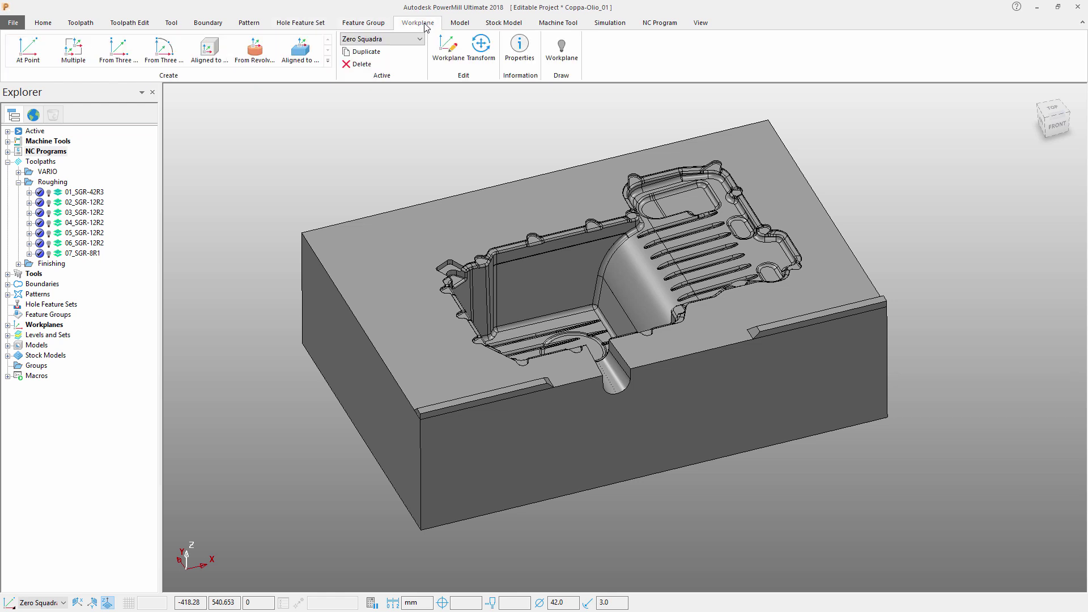
pyautogui.click(461, 27)
pyautogui.click(504, 26)
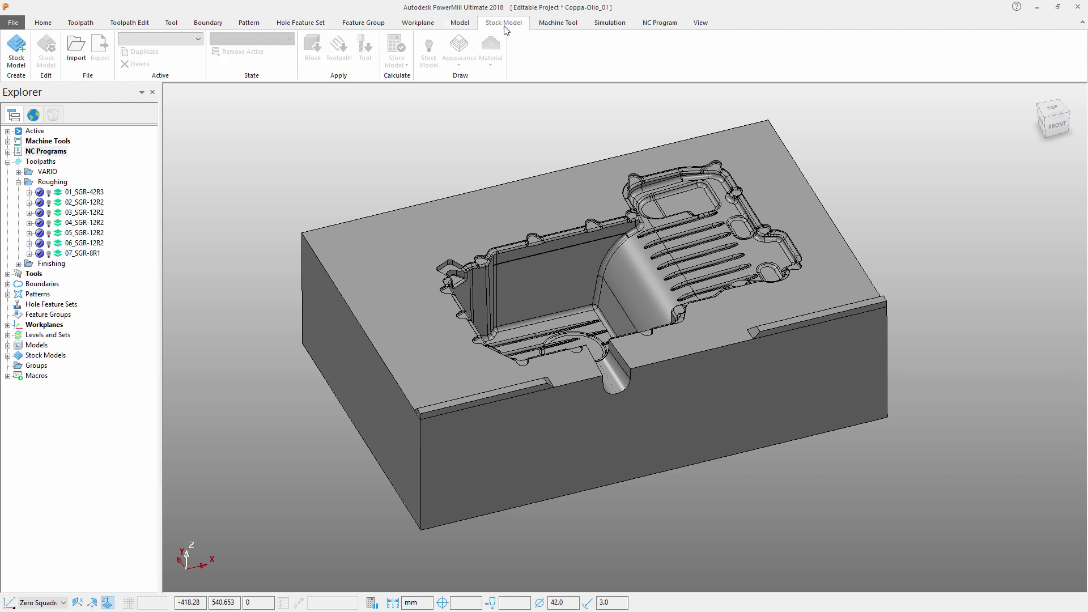
pyautogui.click(560, 25)
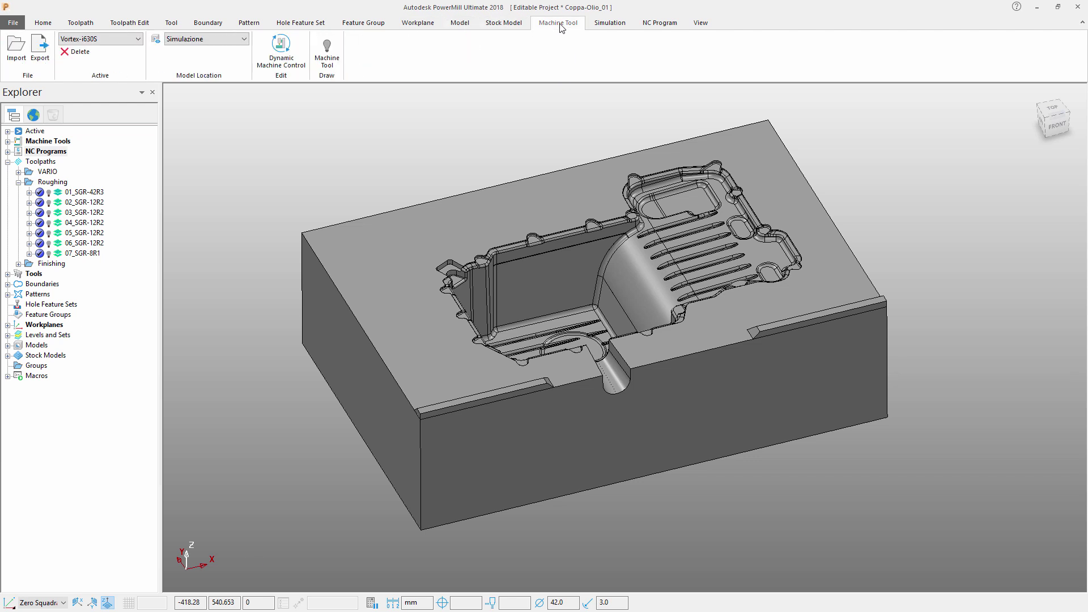
pyautogui.click(611, 24)
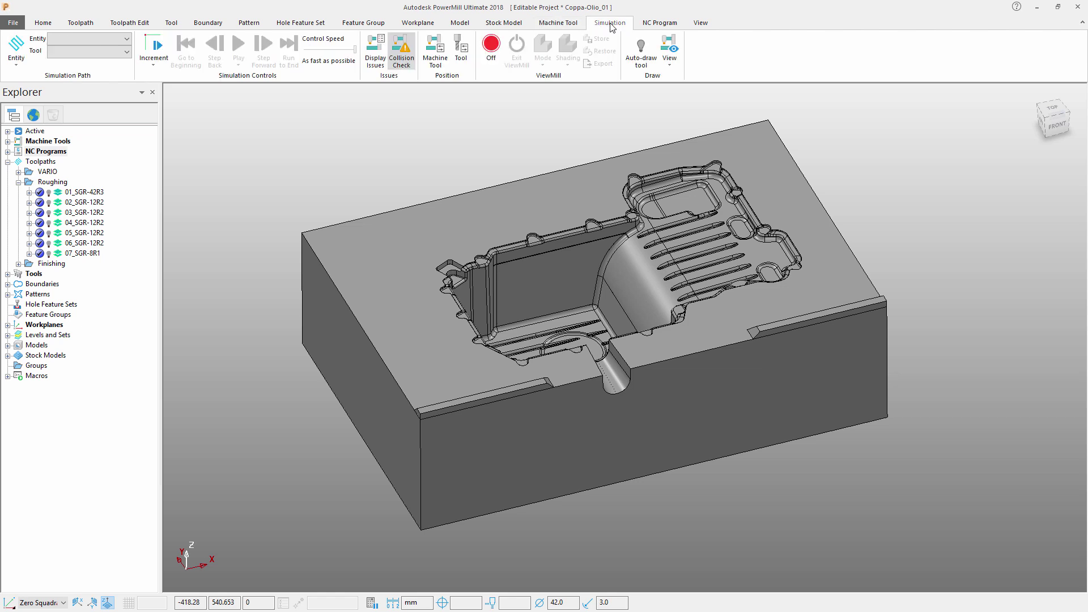
pyautogui.click(660, 25)
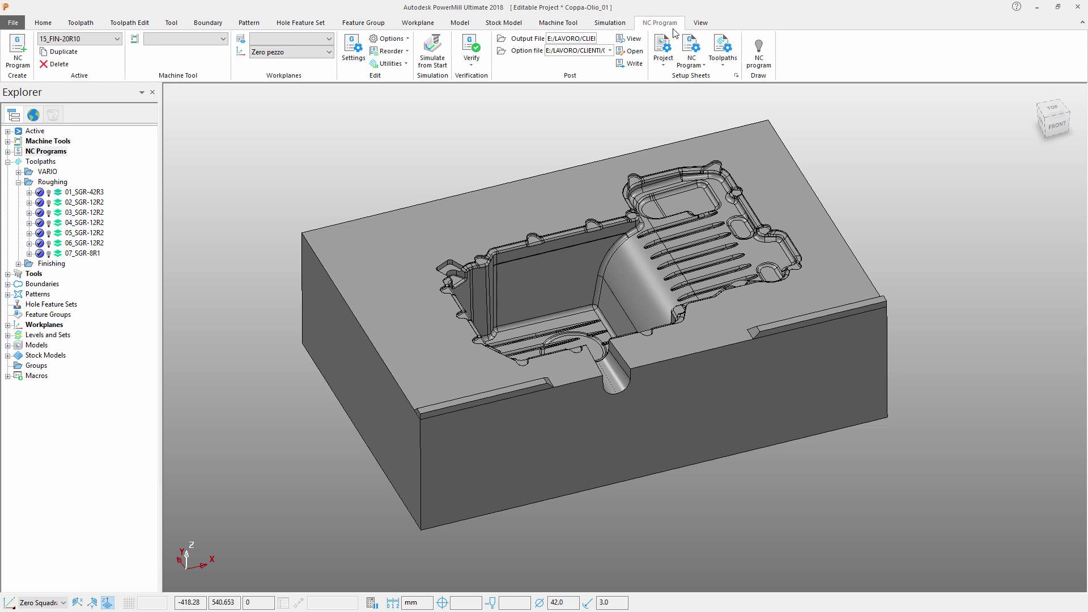
pyautogui.click(703, 26)
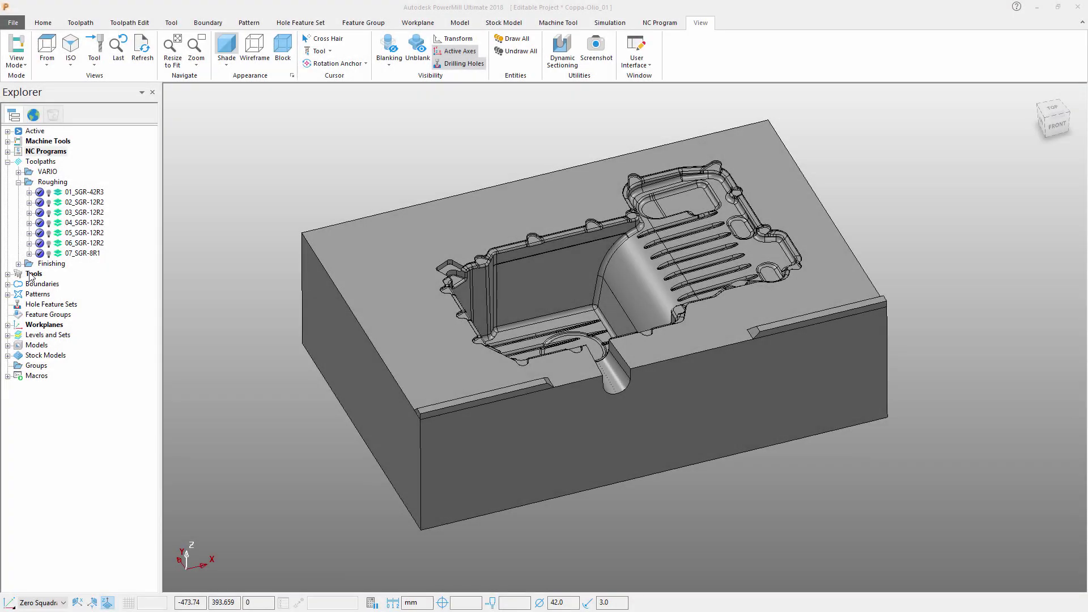
# Step: Activate the roughing toolpath 01_SGR-42R3 and inspect its Model Area Clearance settings
pyautogui.doubleClick(62, 193)
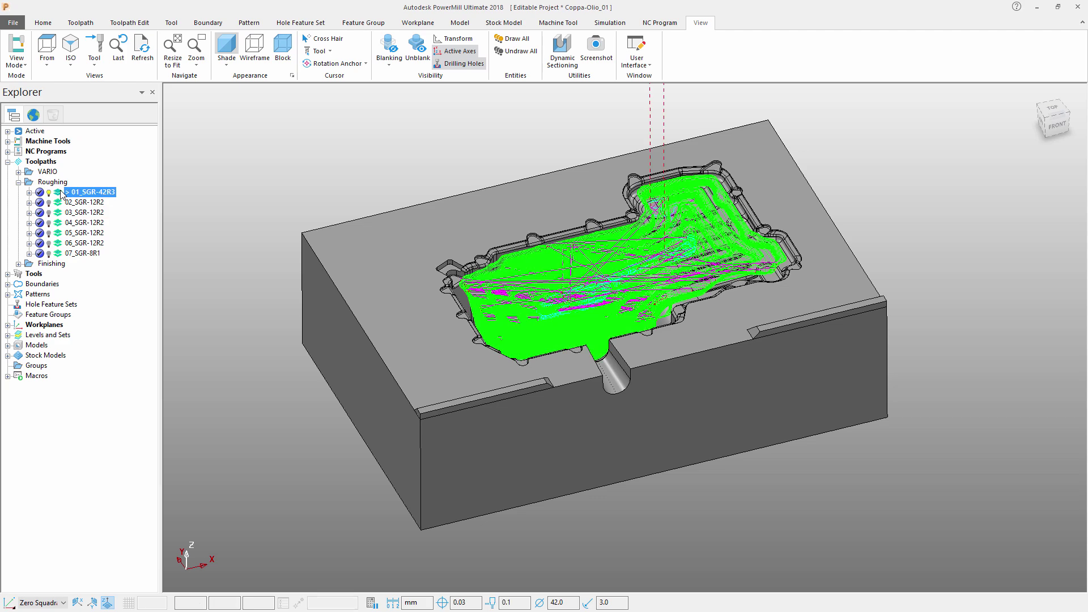
pyautogui.rightClick(61, 195)
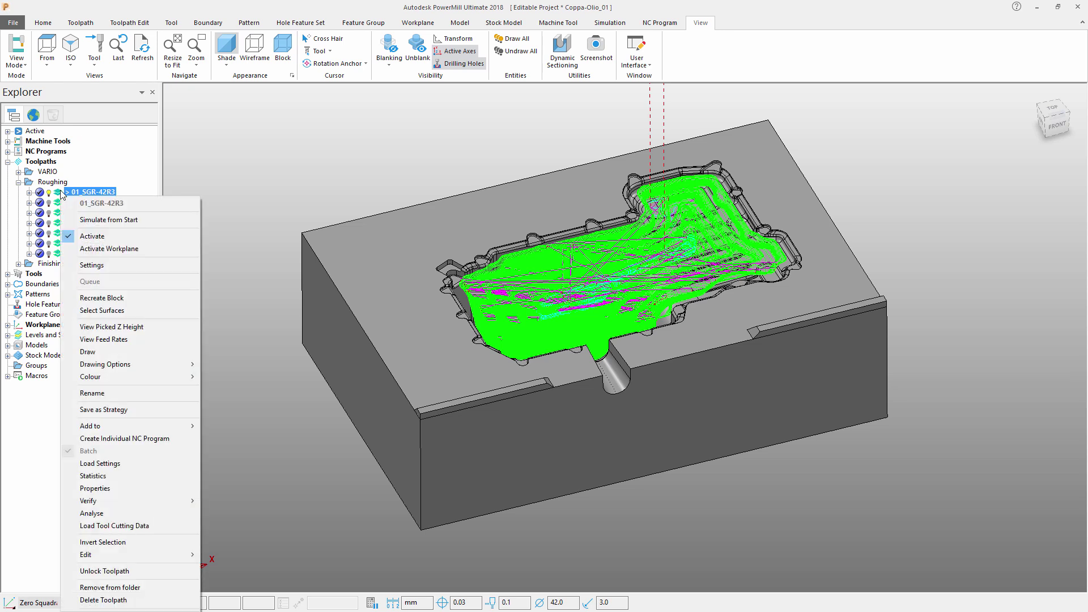
pyautogui.click(108, 266)
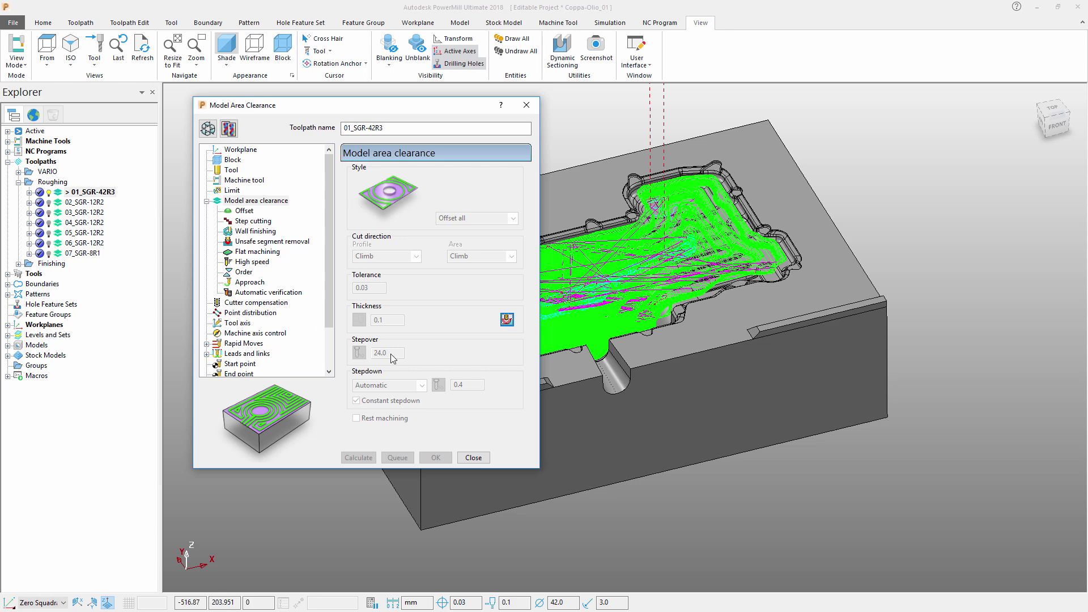
pyautogui.click(474, 458)
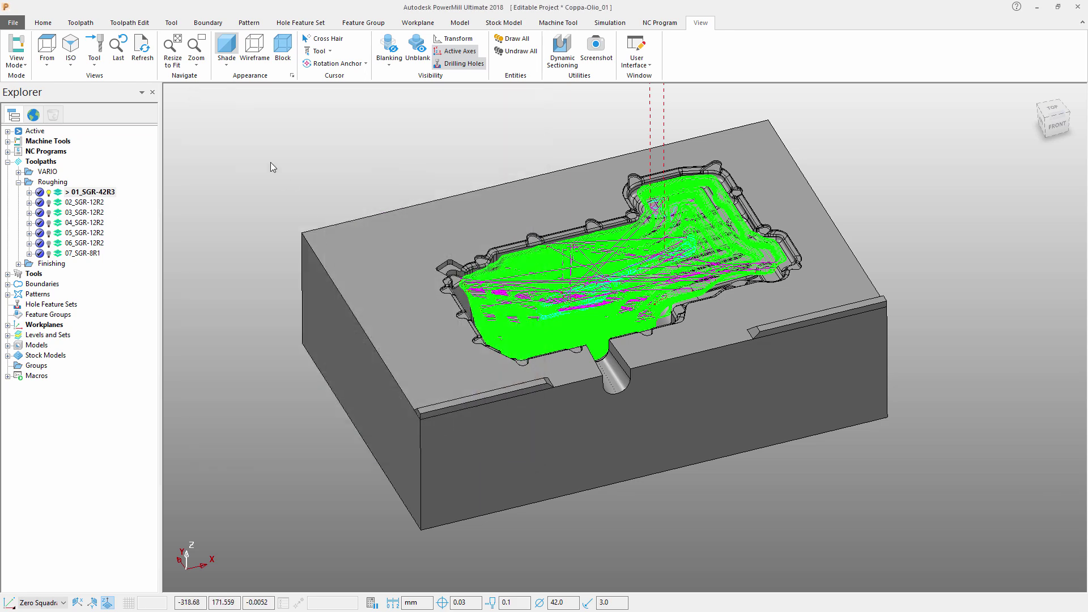
# Step: Load the roughing toolpath 01_SGR-42R3 for simulation from its start
pyautogui.click(140, 23)
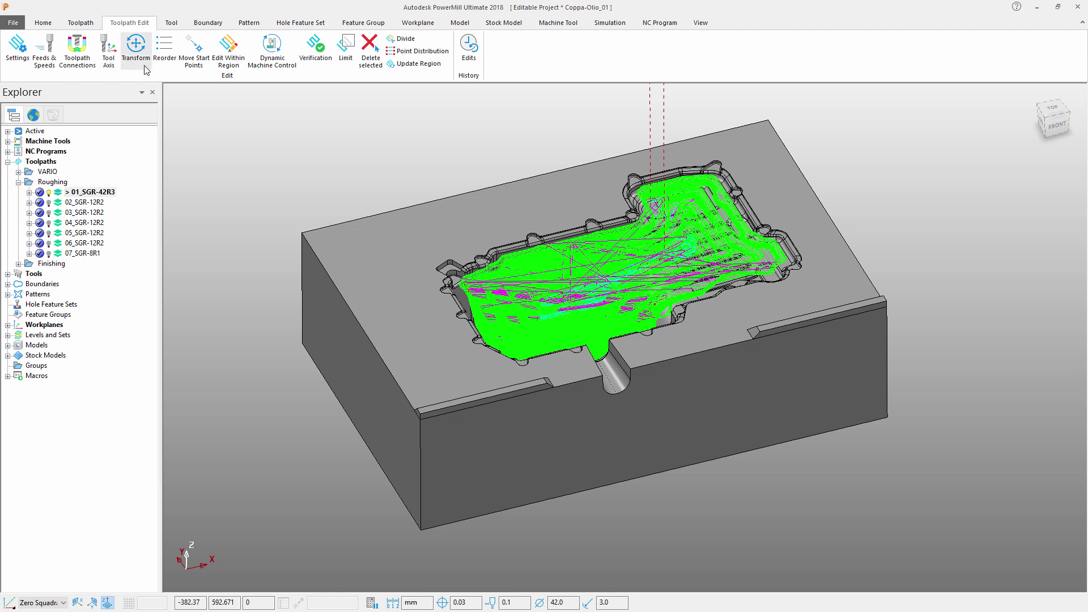
pyautogui.click(16, 62)
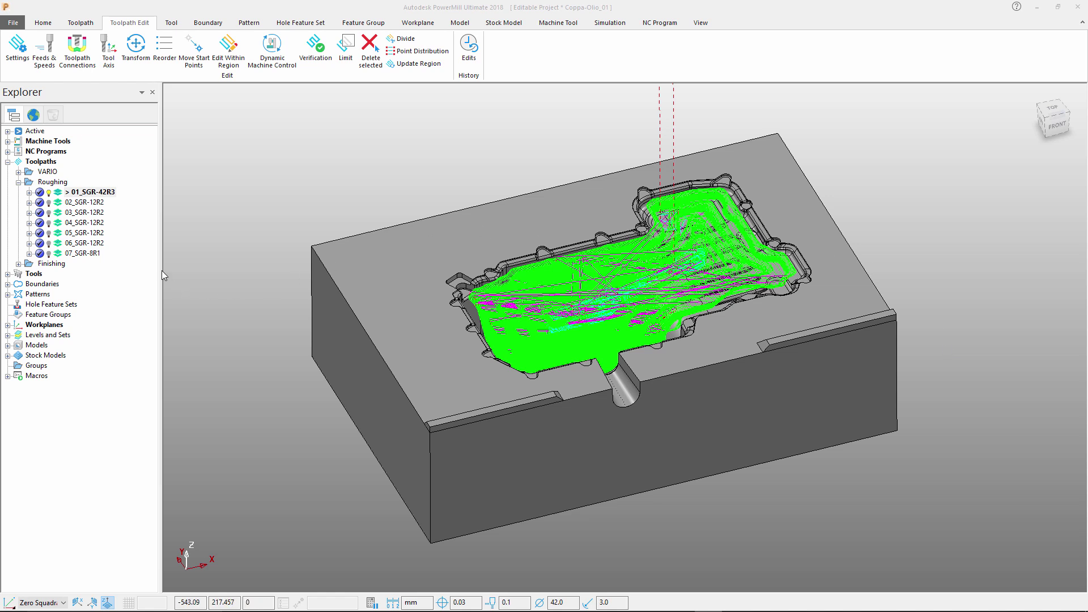
pyautogui.rightClick(81, 194)
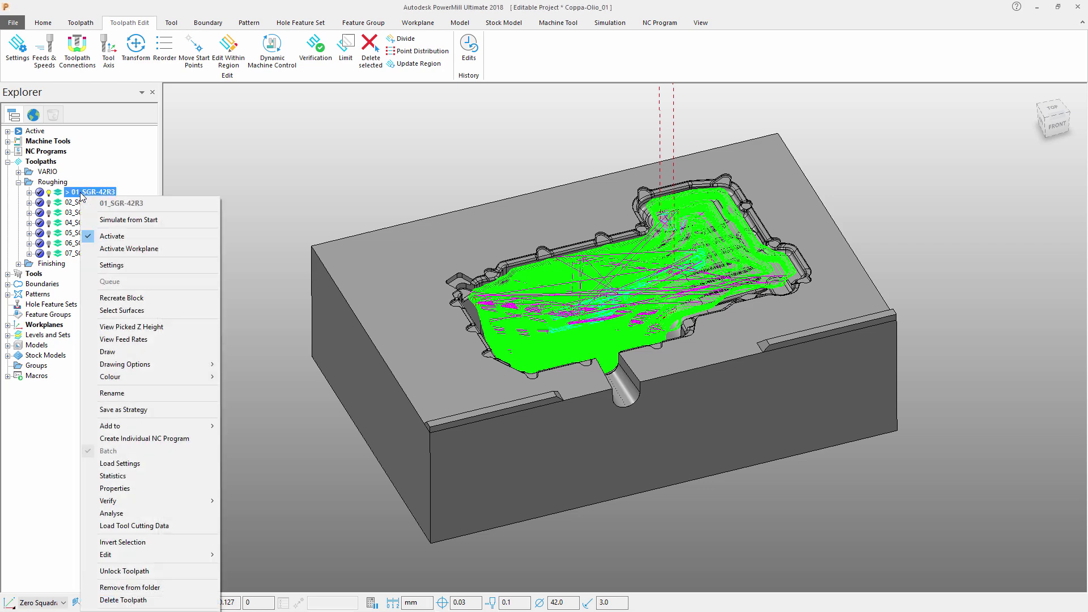
pyautogui.click(124, 224)
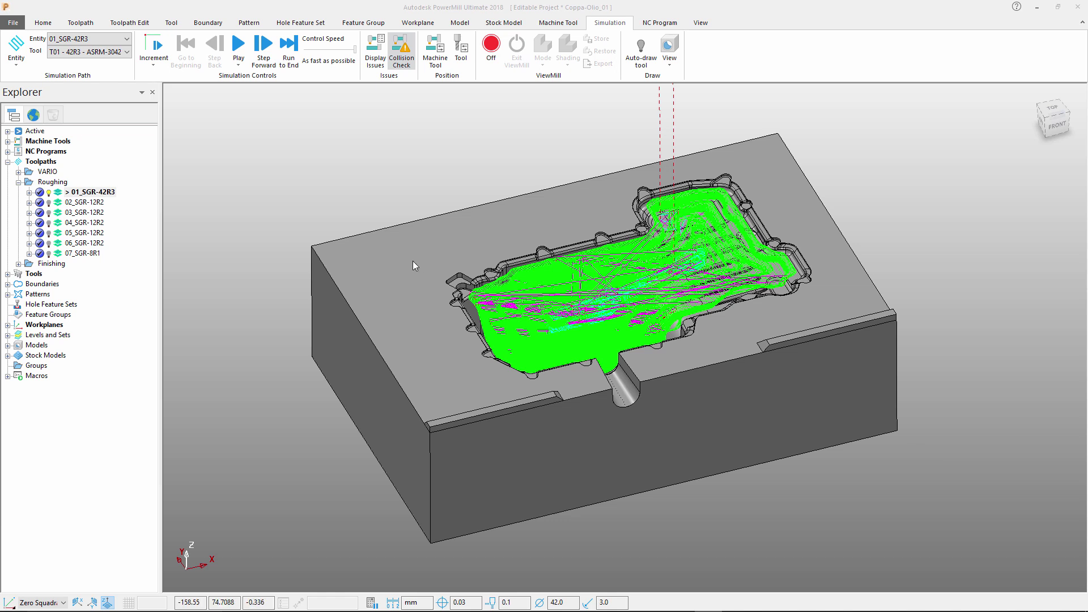
# Step: Collapse the Roughing folder, expand the Finishing folder and activate the toolpath 08_FIN-8R1
pyautogui.click(19, 182)
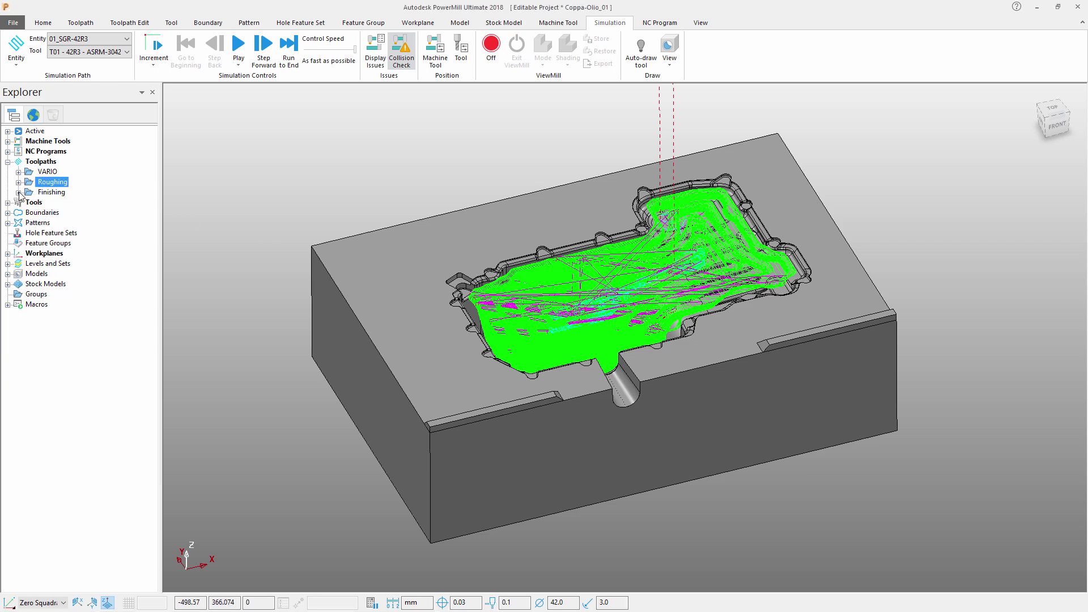
pyautogui.click(19, 193)
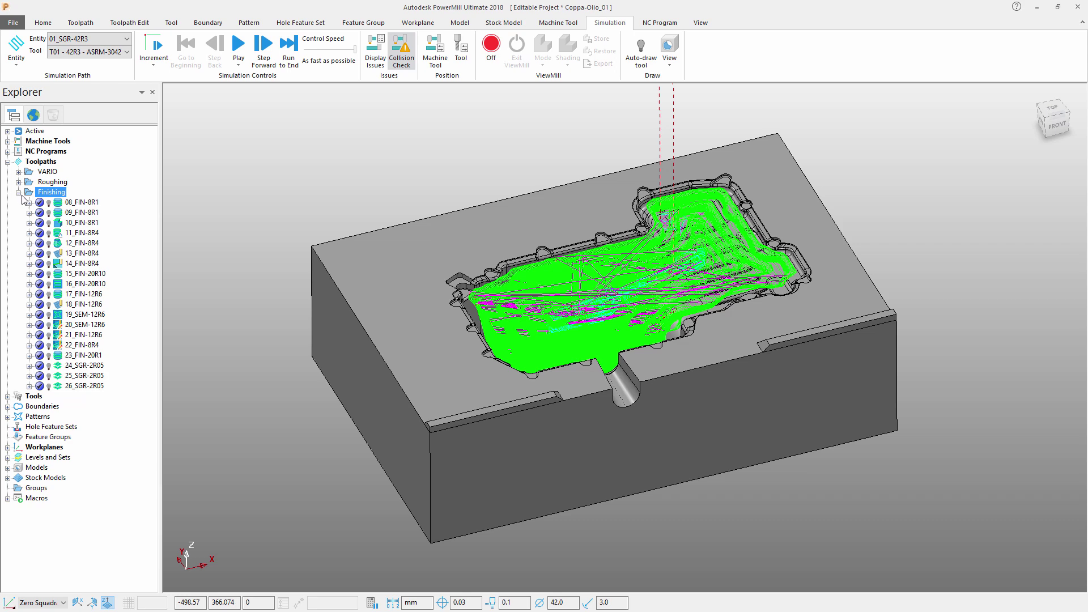
pyautogui.doubleClick(59, 204)
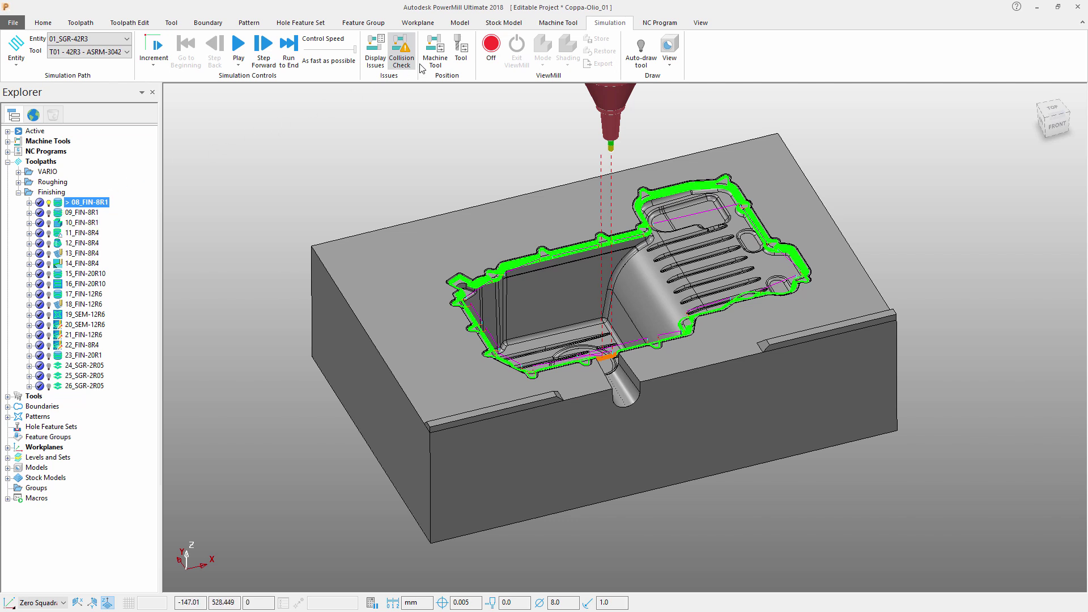
# Step: Review the Dynamic Machine Control options for the active finishing toolpath, then accept and leave the mode
pyautogui.click(129, 25)
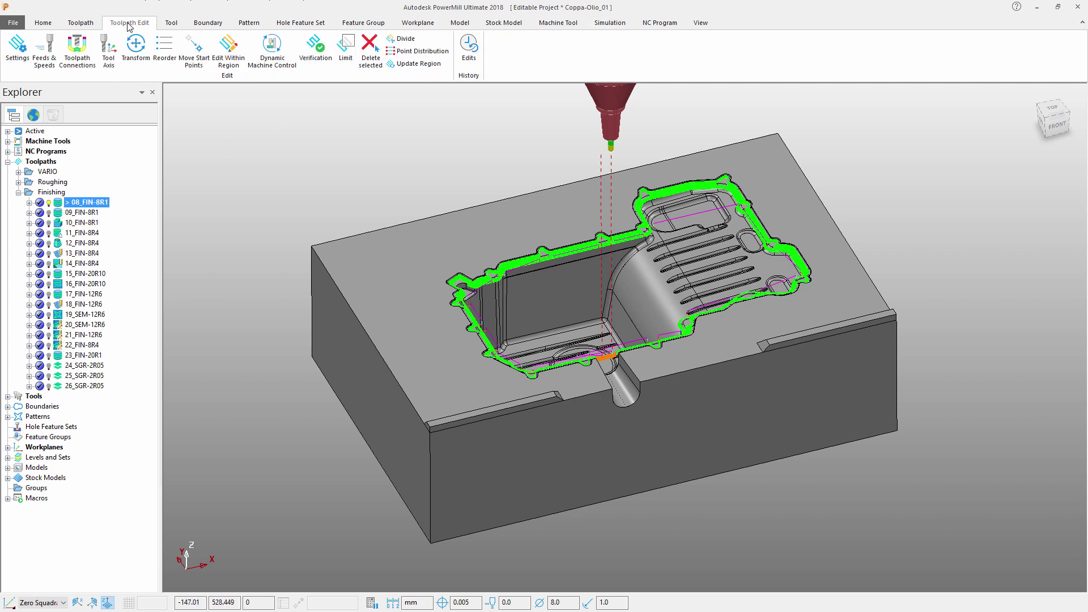
pyautogui.click(271, 46)
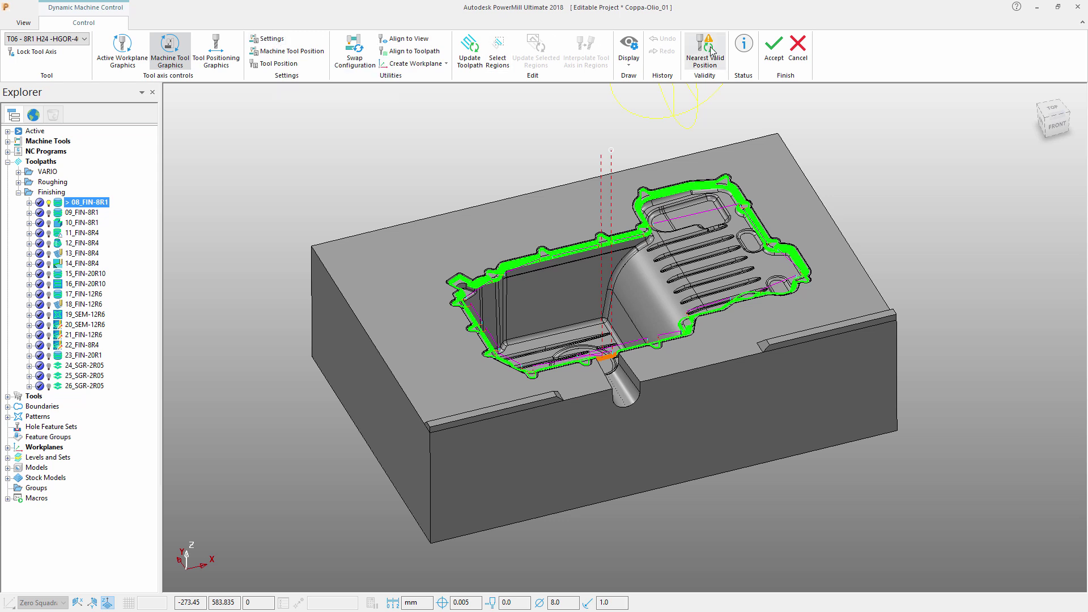
pyautogui.click(774, 59)
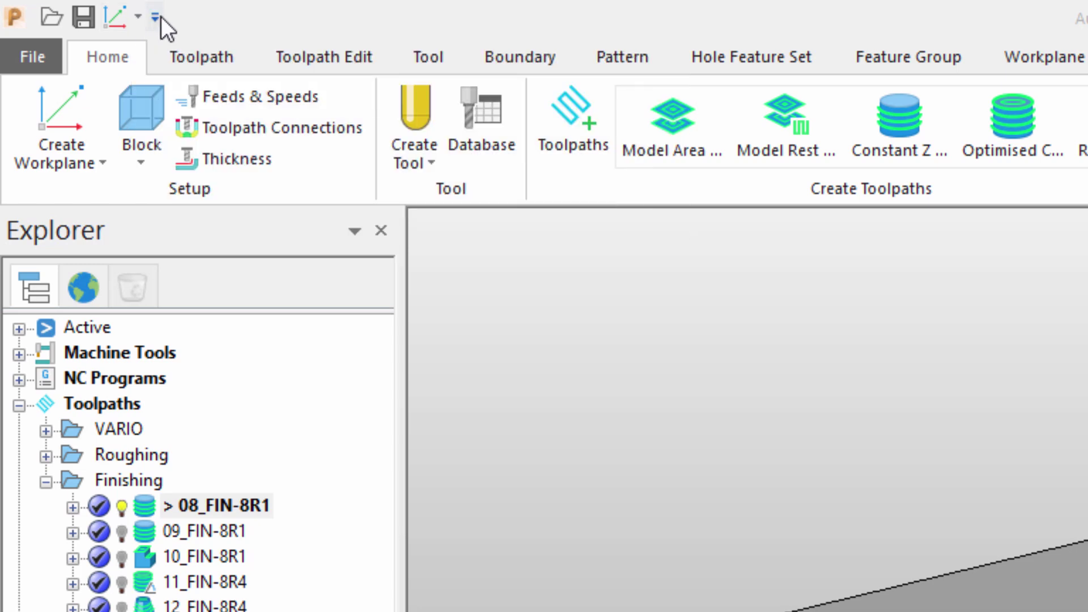
# Step: Add the ISO views command after Create Workplane in the Quick Access Toolbar, apply the customisation and open its list of views
pyautogui.click(155, 17)
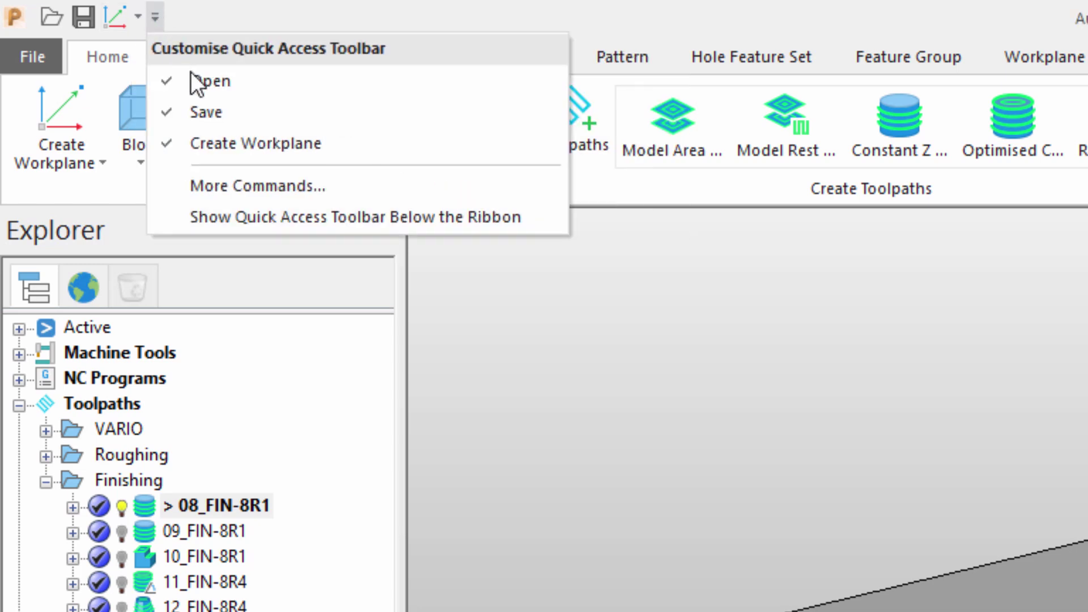
pyautogui.click(250, 181)
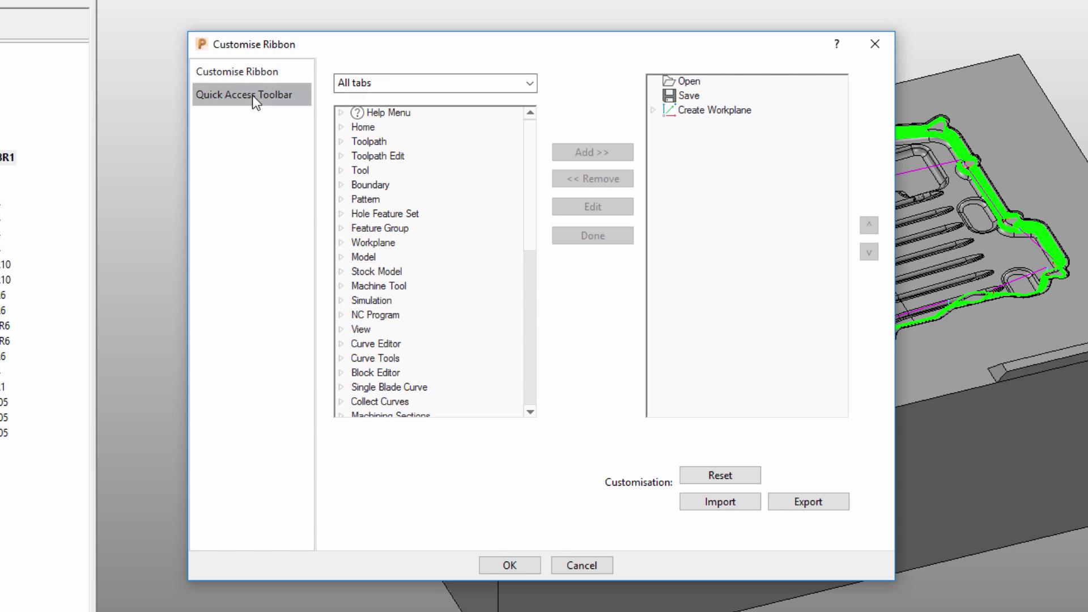
pyautogui.click(673, 111)
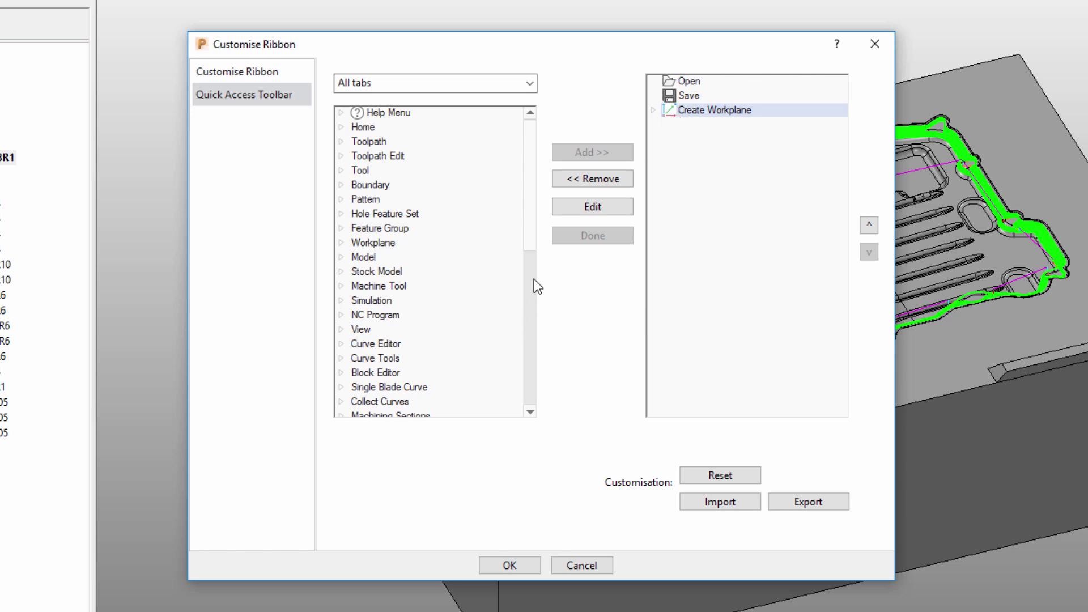
pyautogui.moveTo(529, 221)
pyautogui.mouseDown()
pyautogui.moveTo(533, 380)
pyautogui.moveTo(529, 211)
pyautogui.mouseUp()
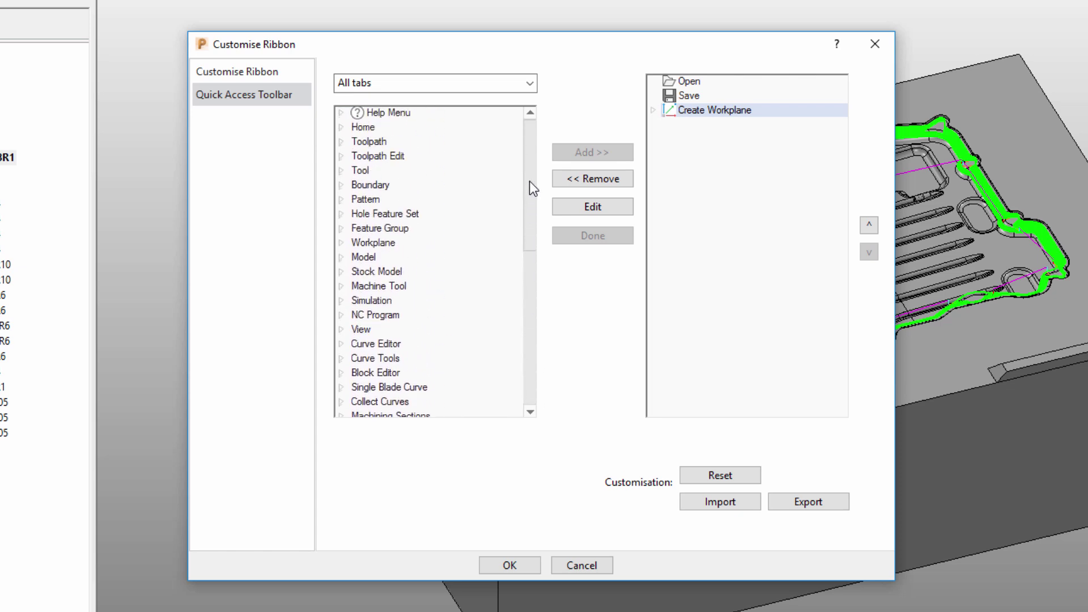
pyautogui.click(345, 329)
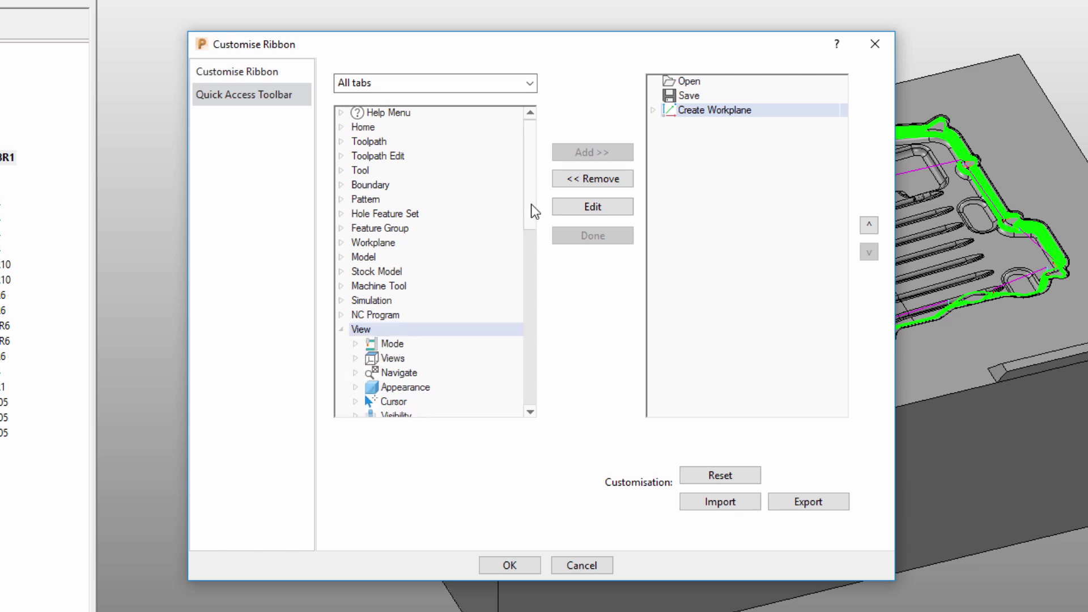
pyautogui.moveTo(532, 204); pyautogui.dragTo(527, 259)
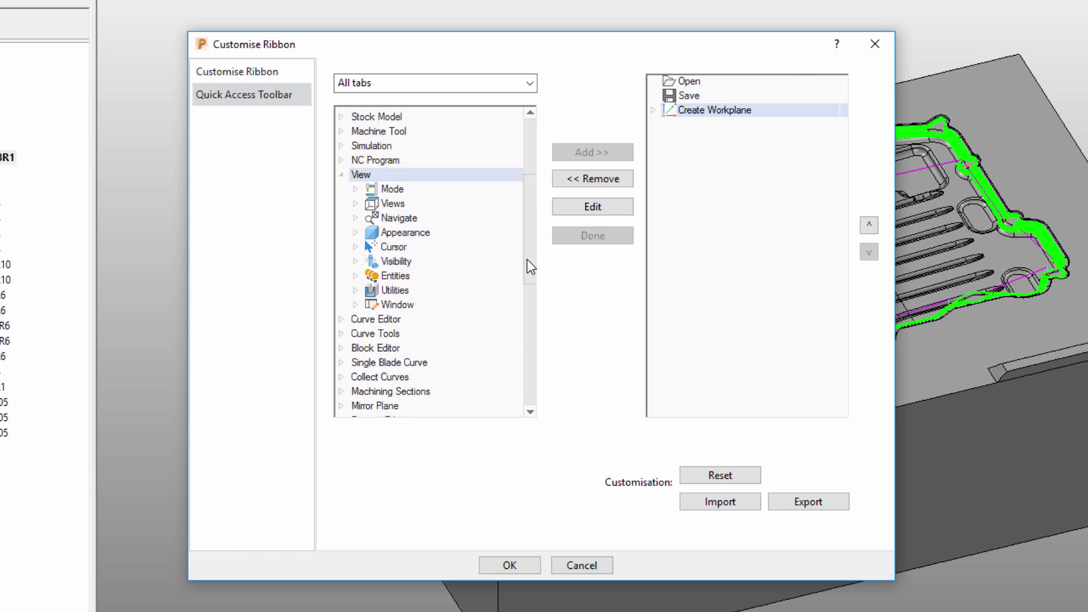
pyautogui.click(356, 201)
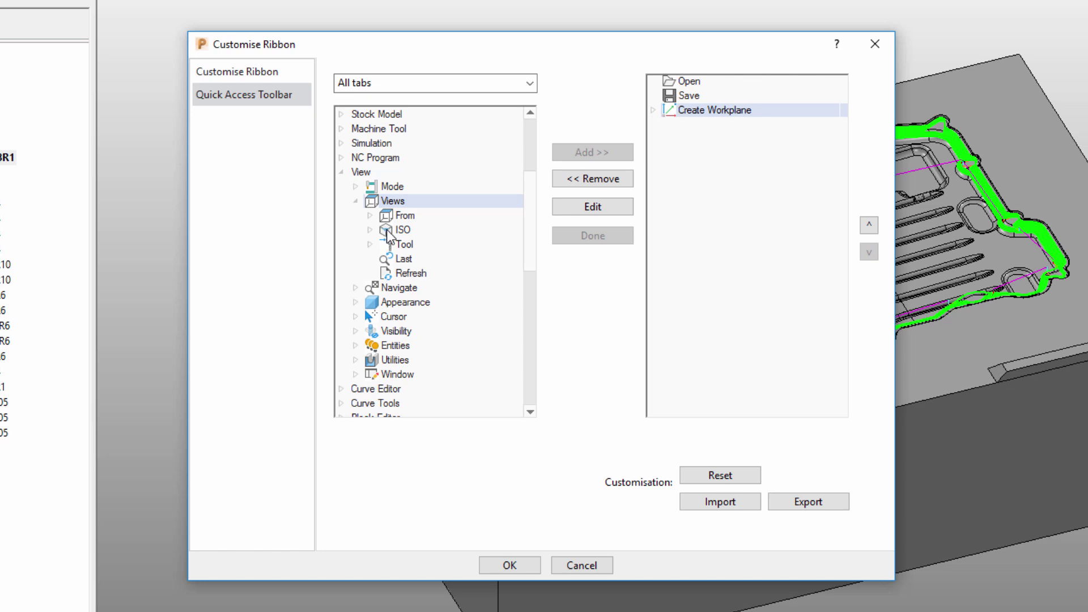
pyautogui.click(389, 232)
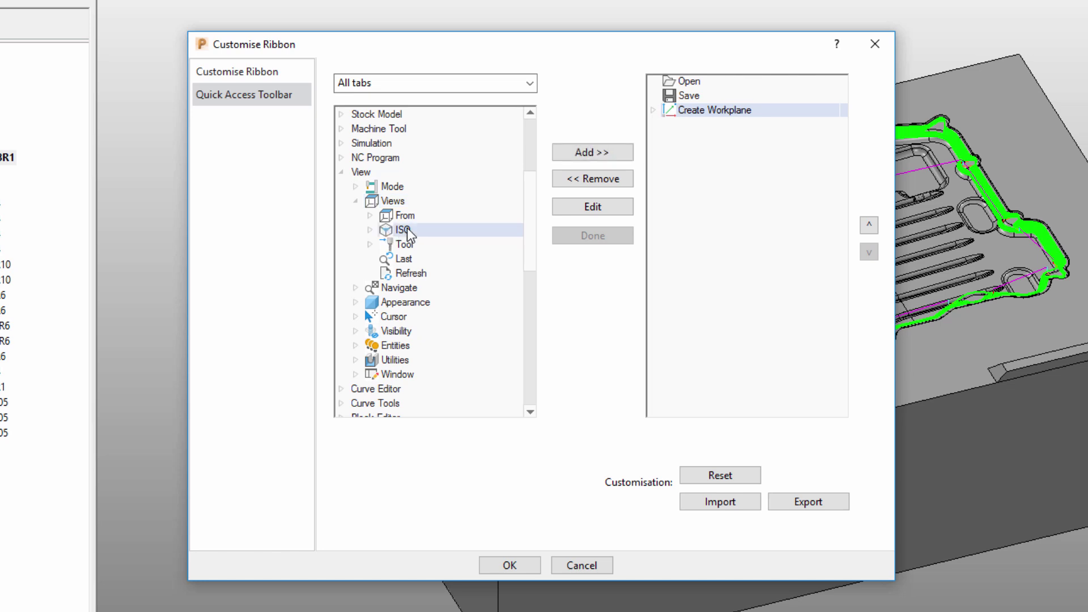
pyautogui.click(599, 154)
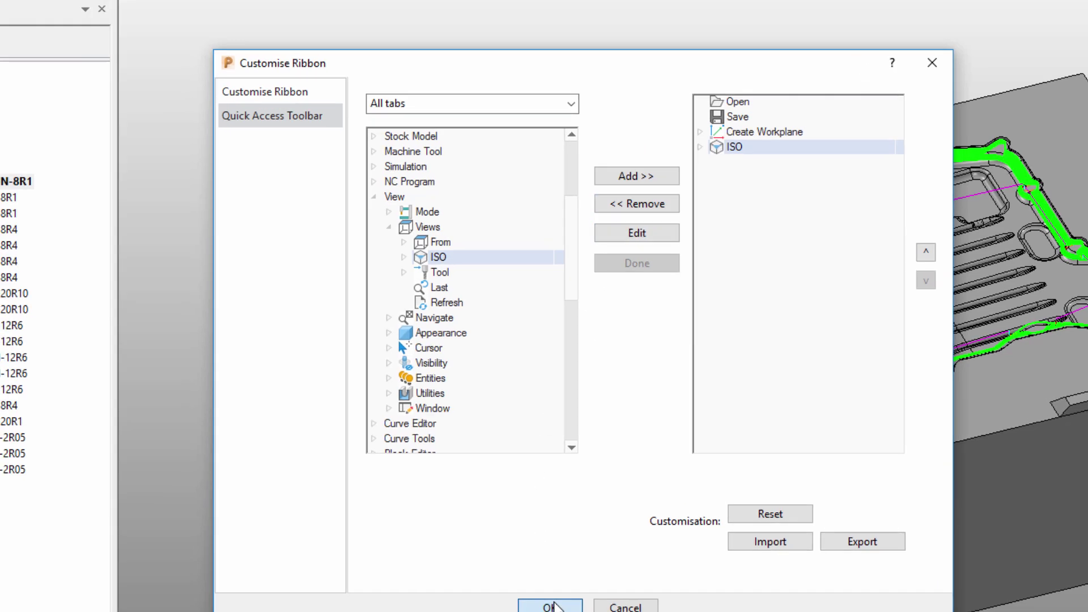
pyautogui.click(512, 563)
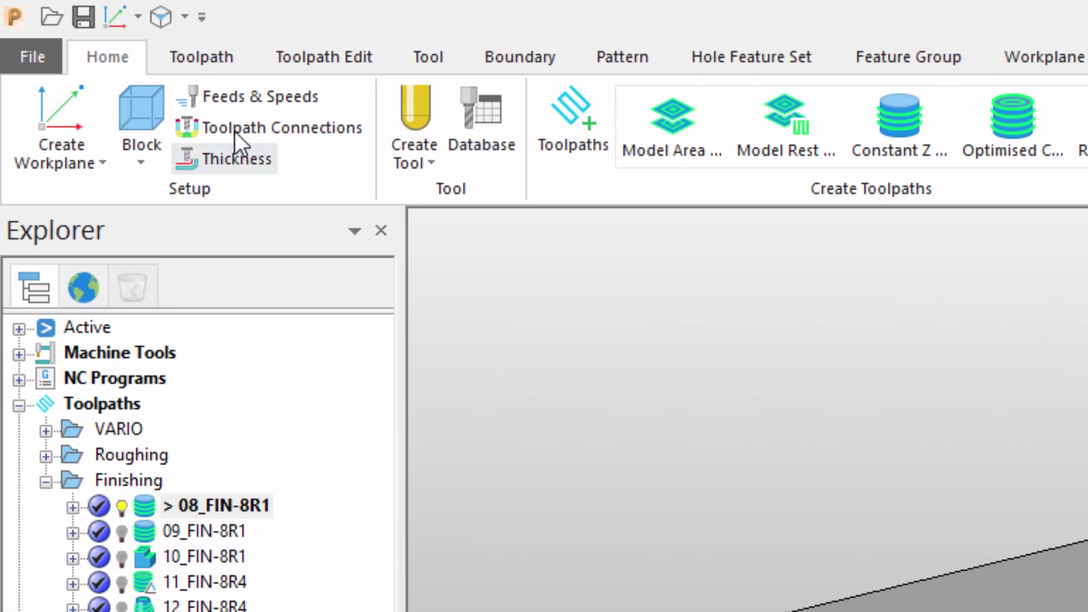
pyautogui.click(183, 25)
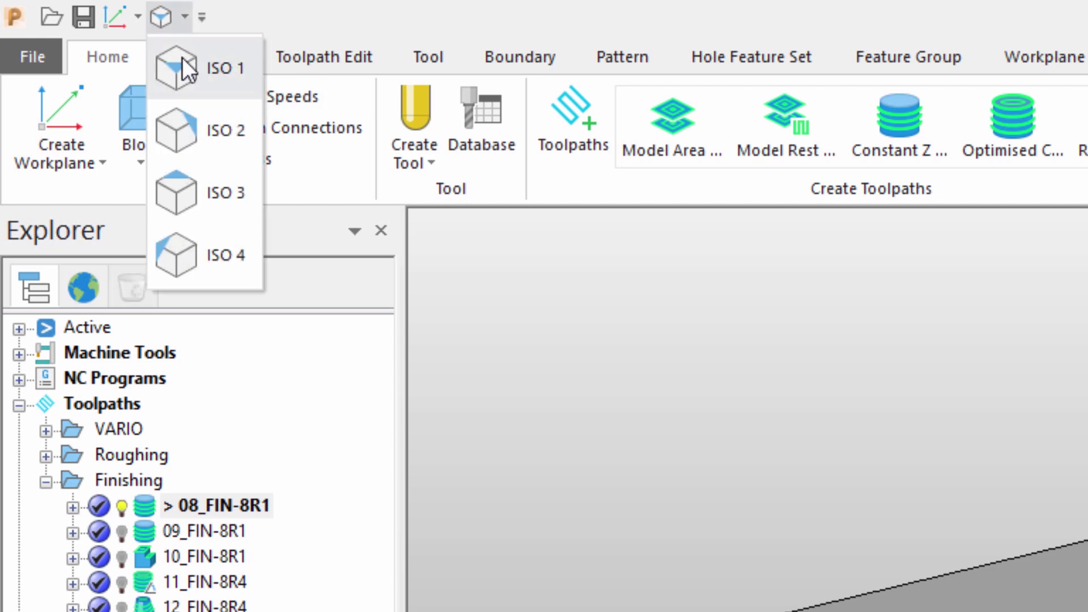
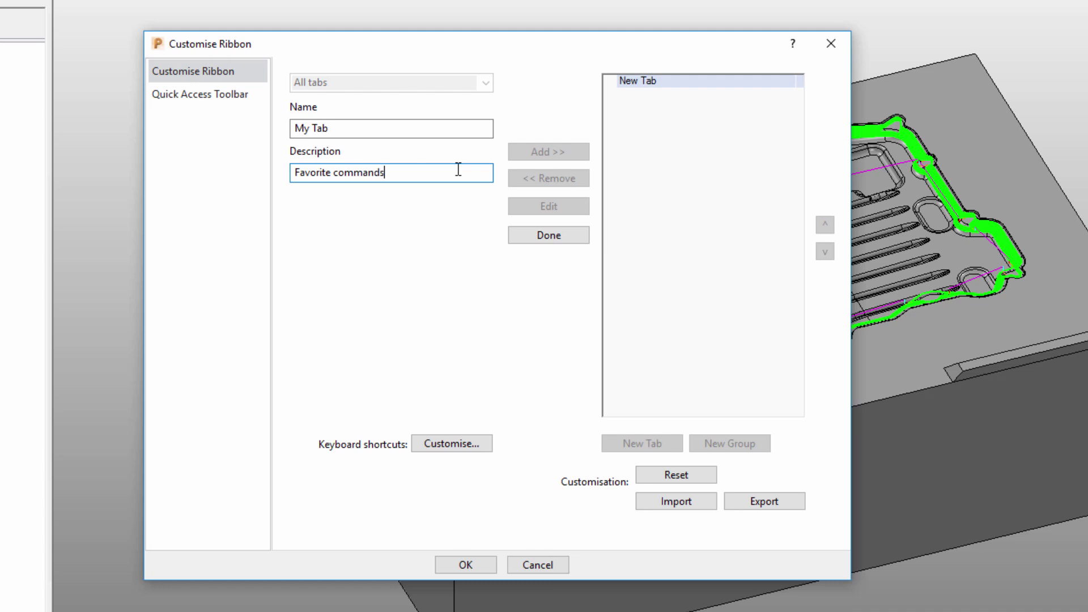
# Step: Confirm the custom ribbon tab named My Tab with the description Favorite commands, and add the Views group to it
pyautogui.click(556, 237)
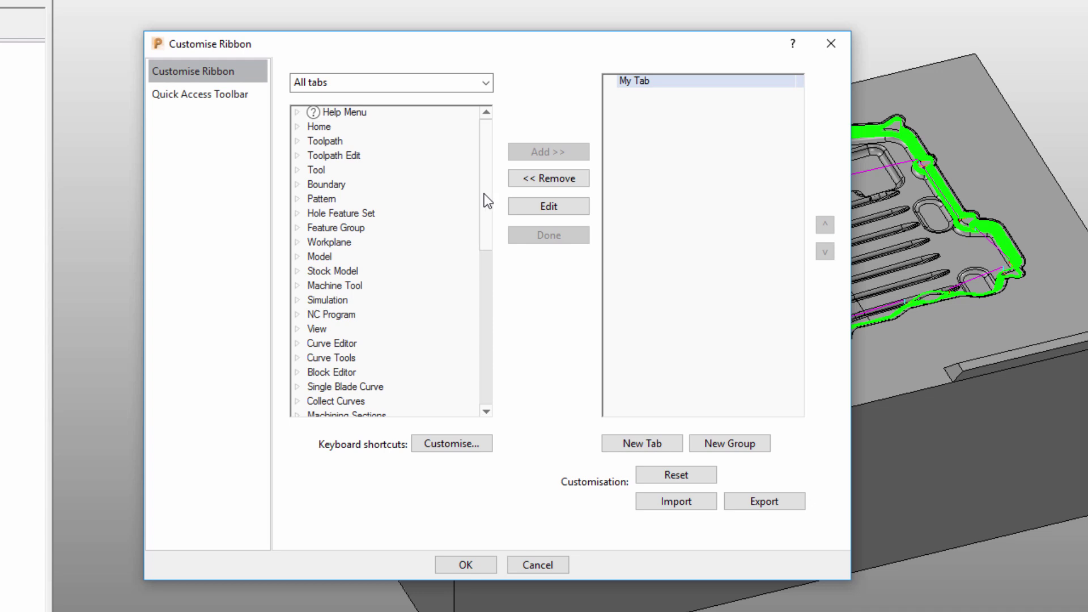
pyautogui.click(297, 330)
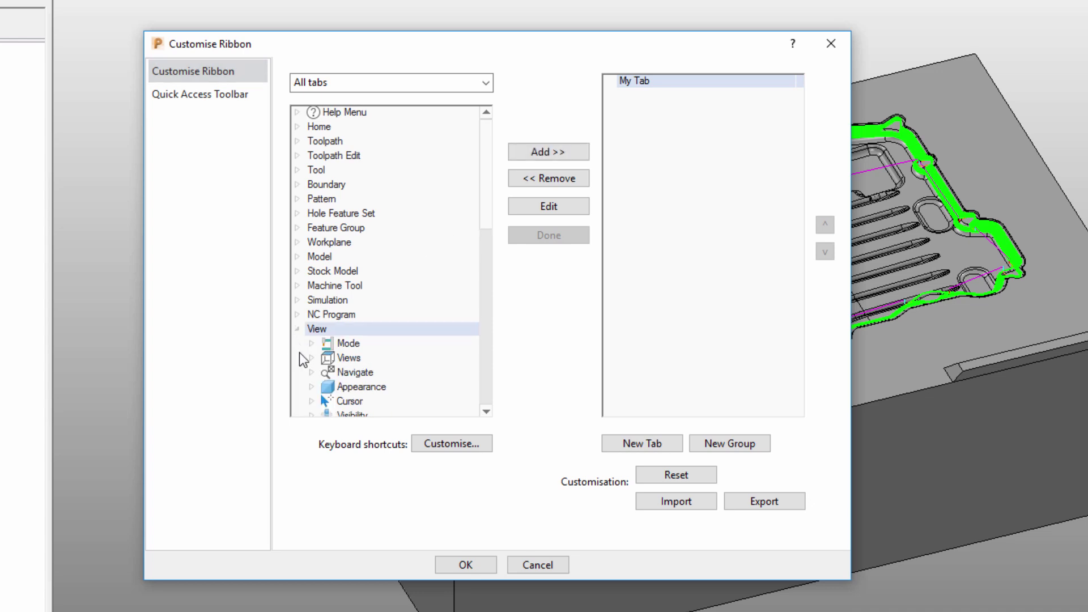
pyautogui.click(311, 358)
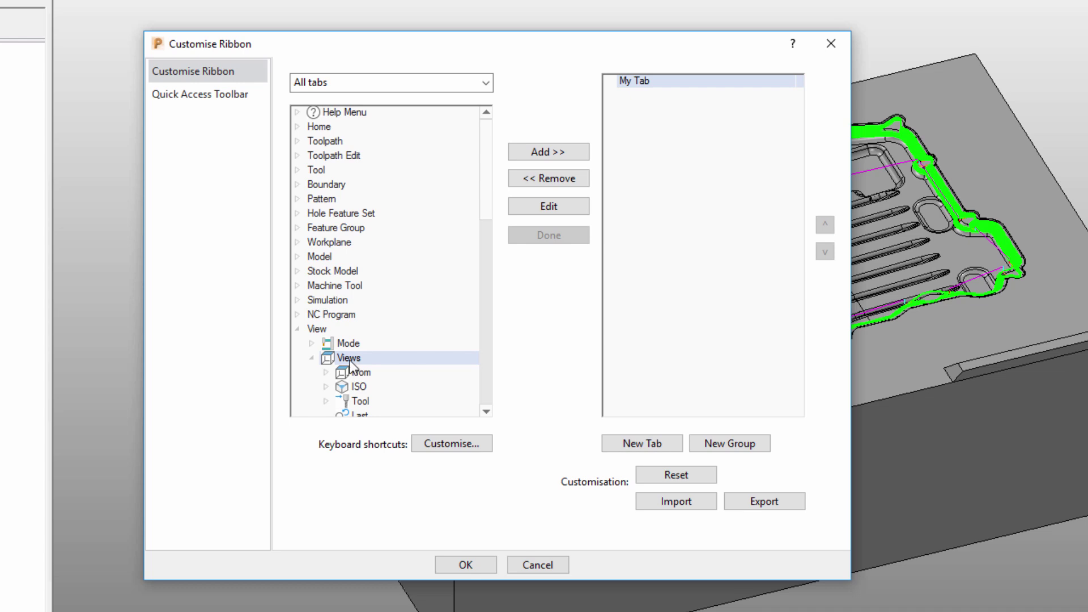
pyautogui.click(548, 152)
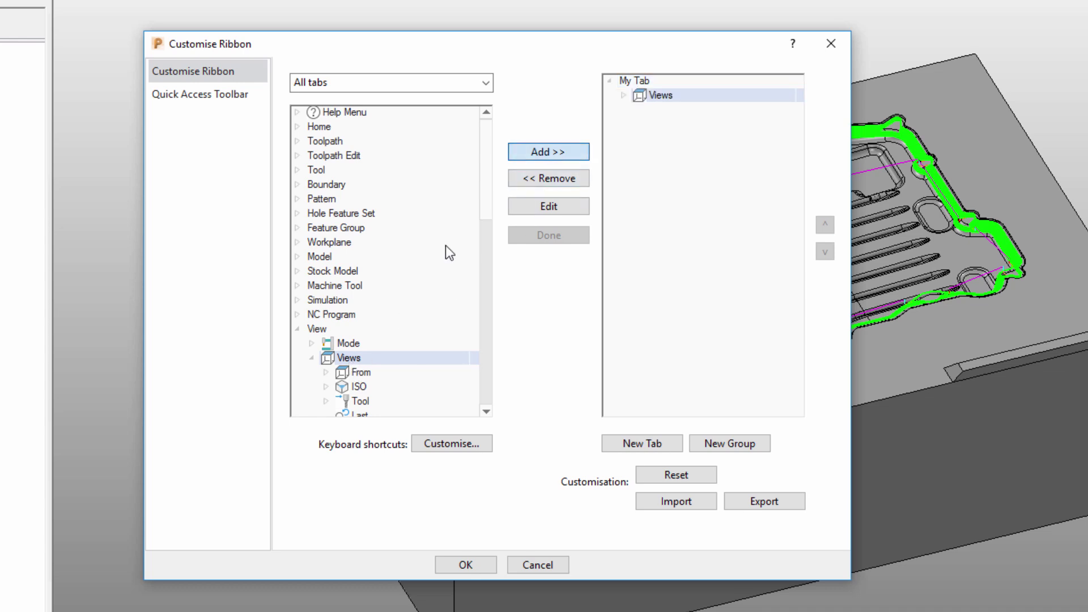
pyautogui.click(312, 358)
pyautogui.click(297, 329)
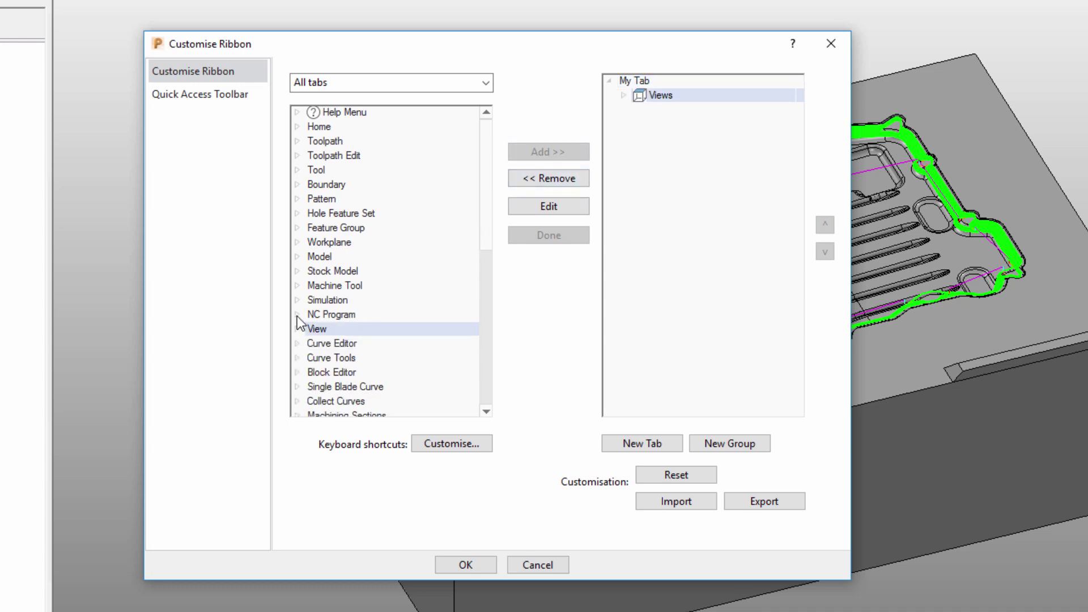
# Step: Add the NC Program creation command to the Views group of My Tab
pyautogui.click(297, 315)
pyautogui.click(312, 329)
pyautogui.click(367, 343)
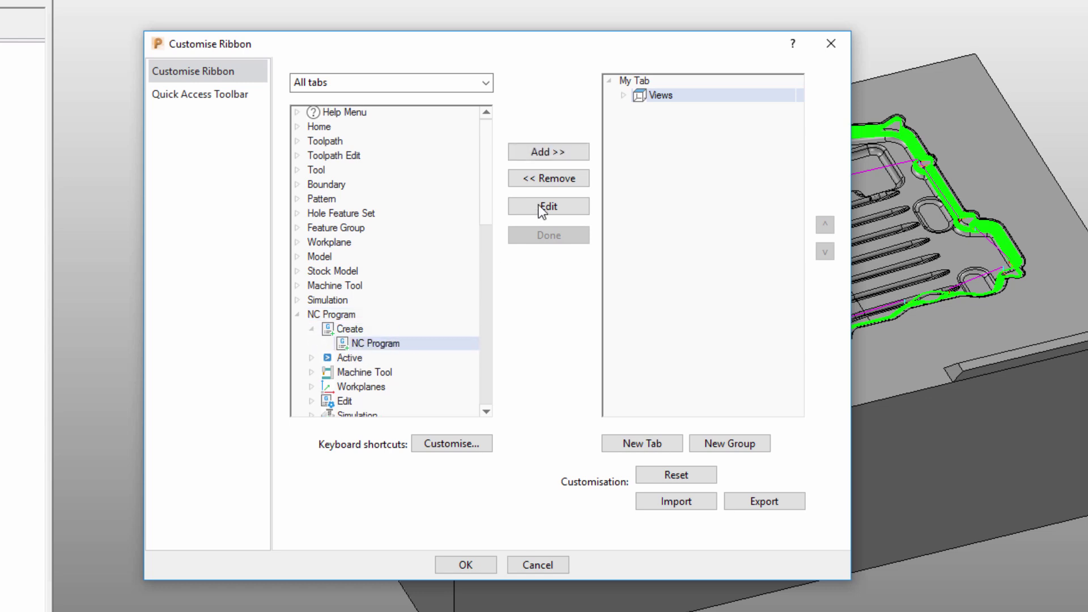
pyautogui.click(548, 152)
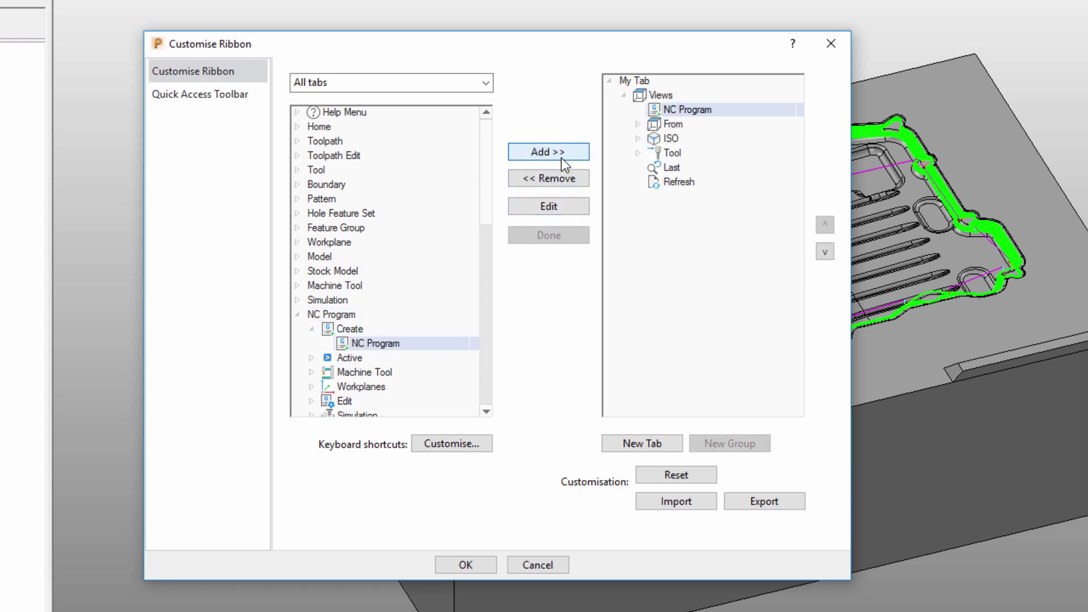
pyautogui.click(297, 315)
# Step: Add the Play command from the Simulation Controls to the Views group of My Tab
pyautogui.click(297, 300)
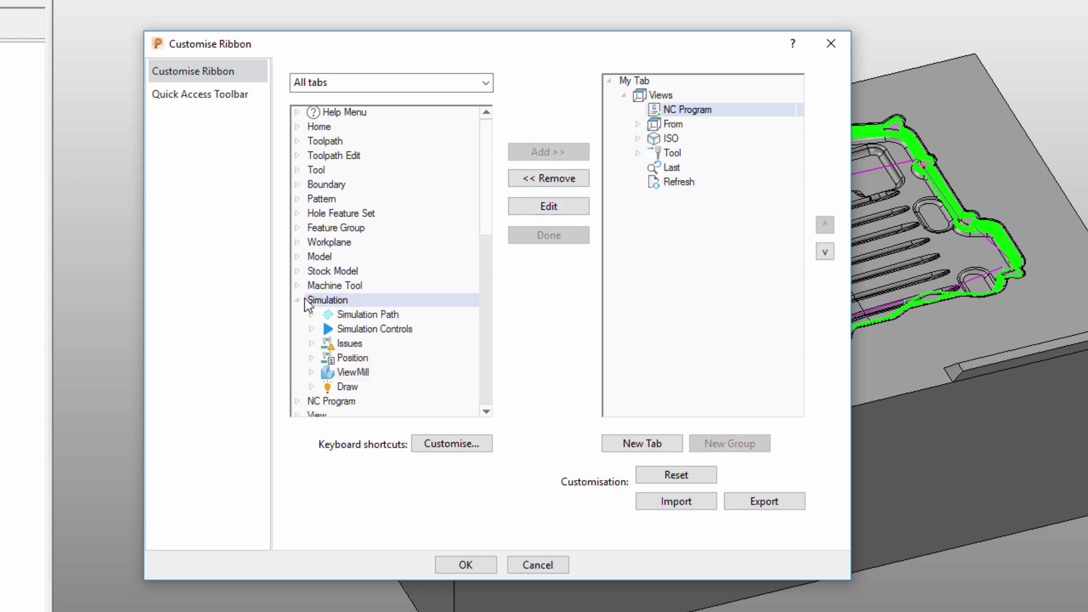
pyautogui.click(329, 330)
pyautogui.click(312, 329)
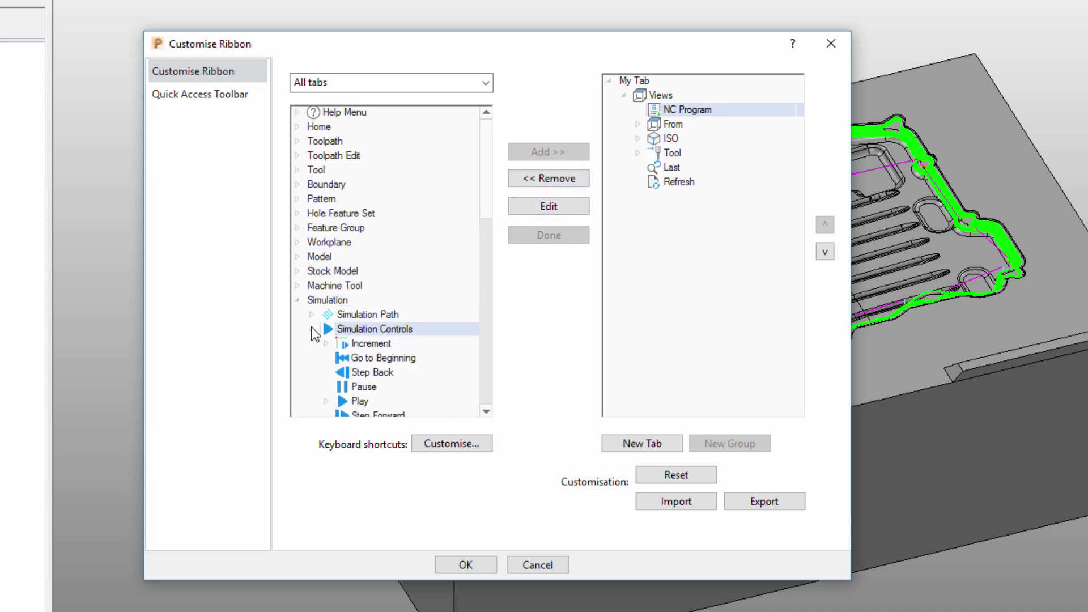
pyautogui.click(359, 402)
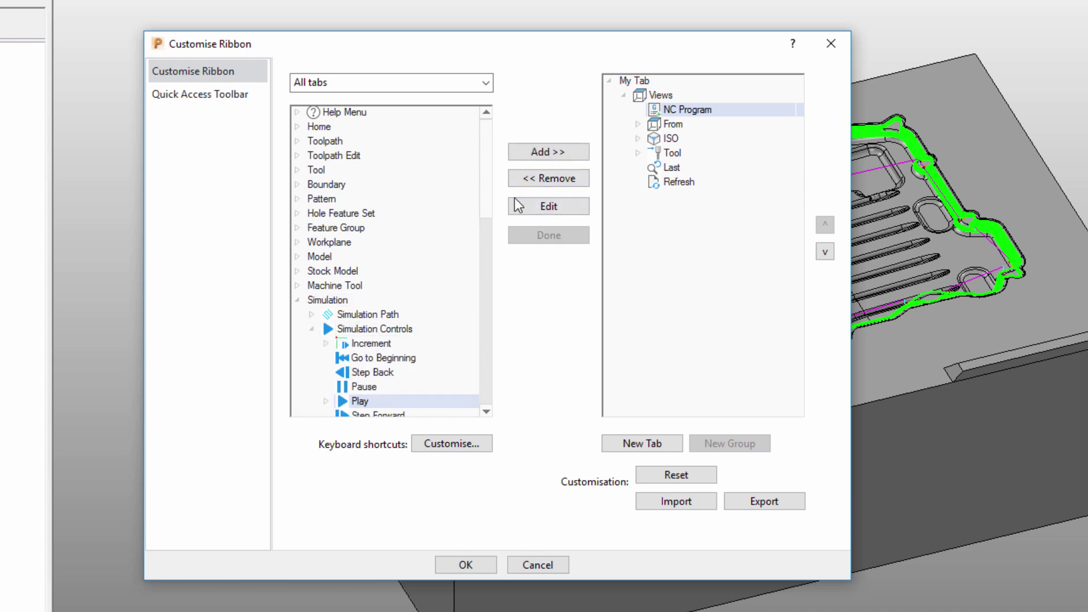
pyautogui.click(536, 149)
pyautogui.click(297, 300)
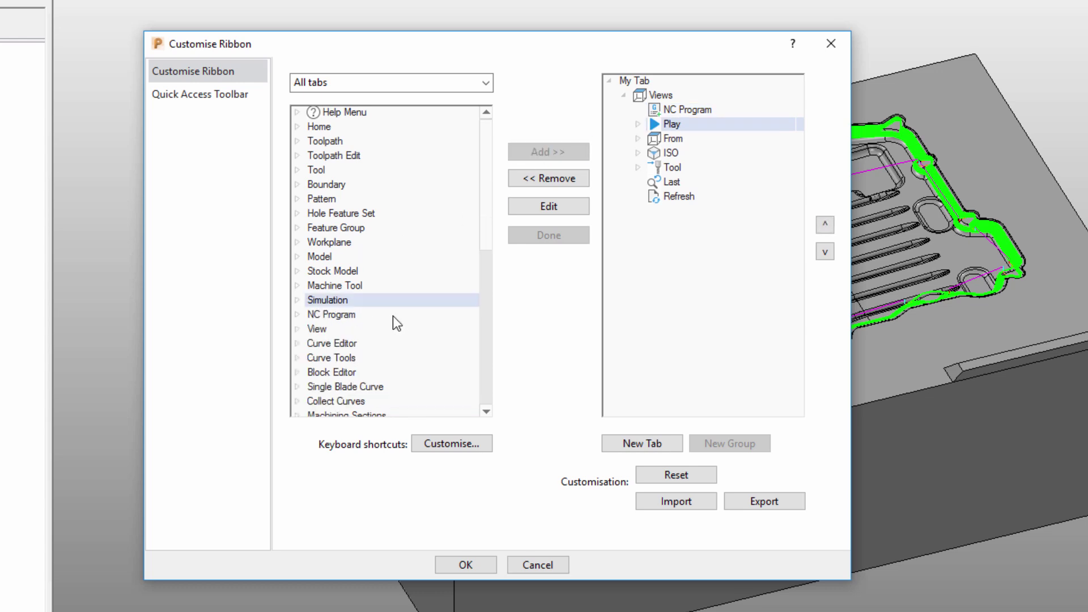
# Step: Add the Machine Tool editing command Dynamic Machine Control to the Views group of My Tab
pyautogui.scroll(-2, 393, 317)
pyautogui.click(297, 199)
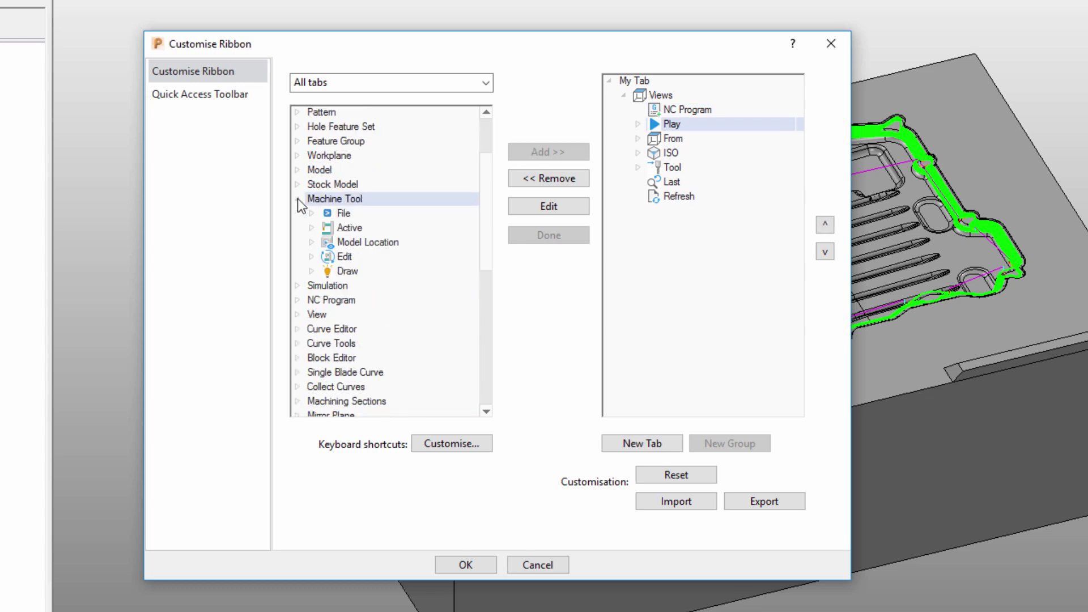
pyautogui.click(311, 257)
pyautogui.click(370, 273)
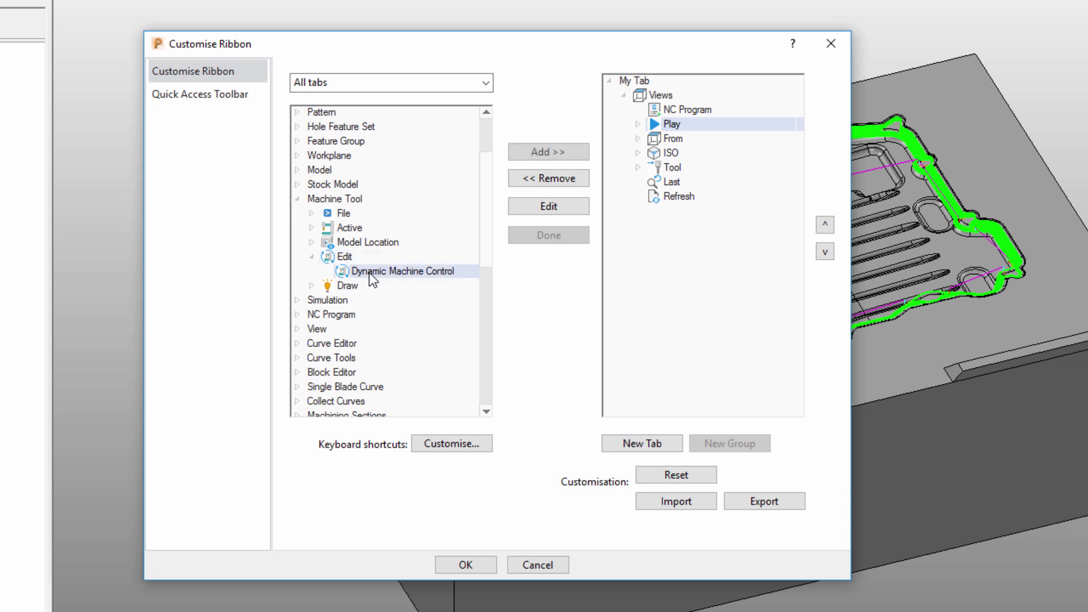
pyautogui.click(559, 154)
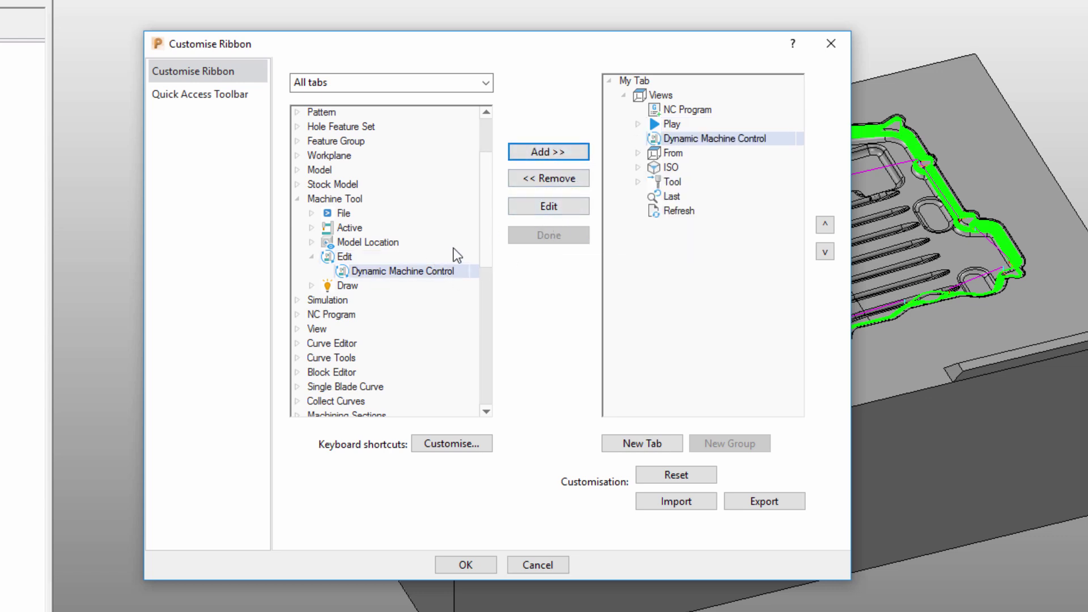
# Step: Move Dynamic Machine Control to the end of the Views group, apply the ribbon customisation and display My Tab
pyautogui.click(660, 138)
pyautogui.click(825, 254)
pyautogui.click(825, 254)
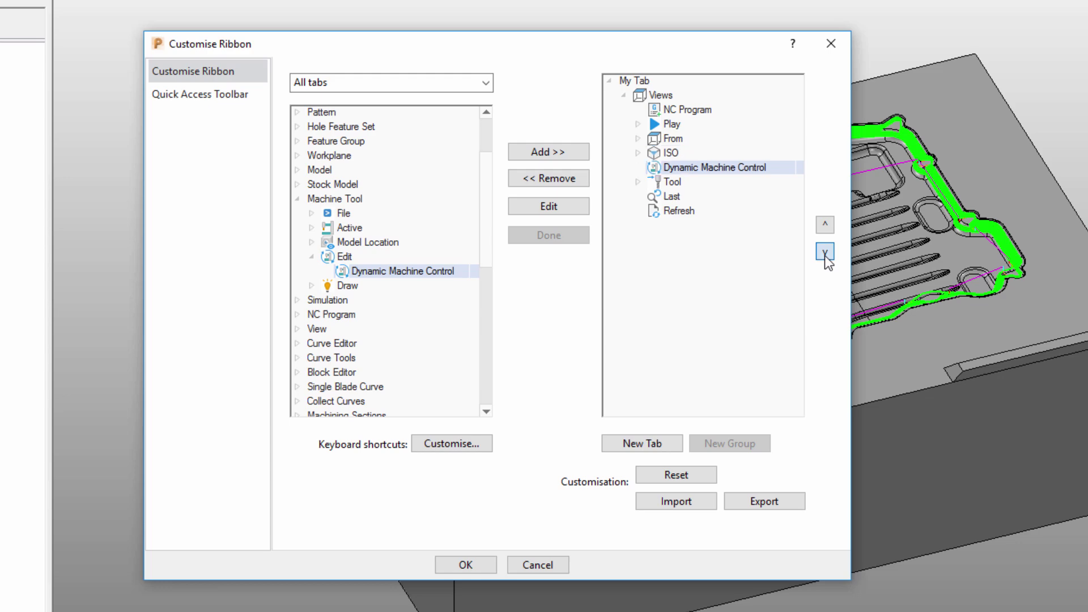
pyautogui.click(825, 254)
pyautogui.click(825, 254)
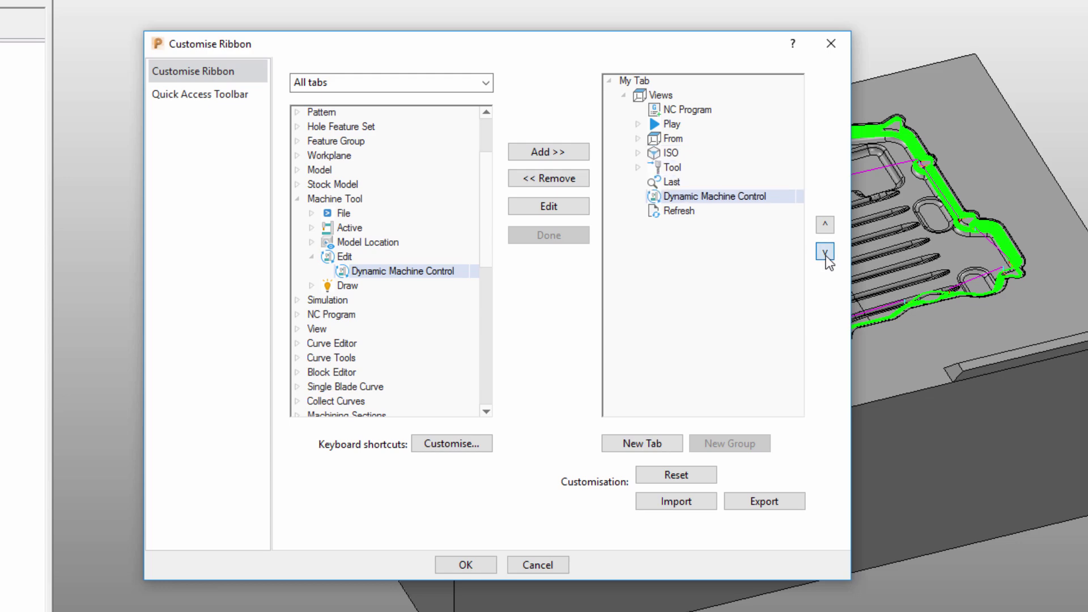
pyautogui.click(824, 253)
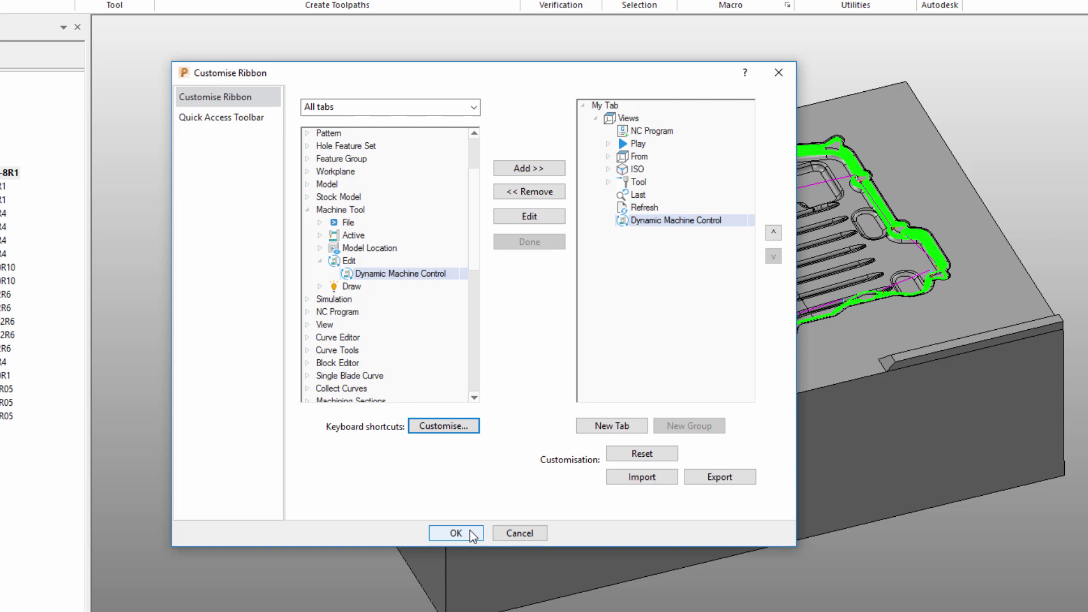
pyautogui.click(481, 563)
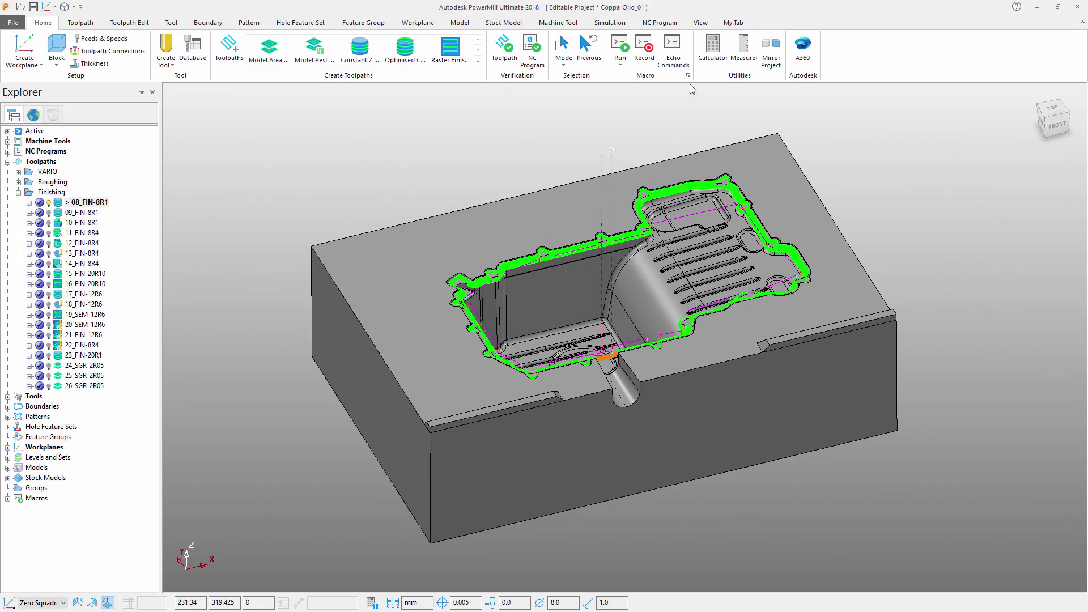
pyautogui.click(733, 25)
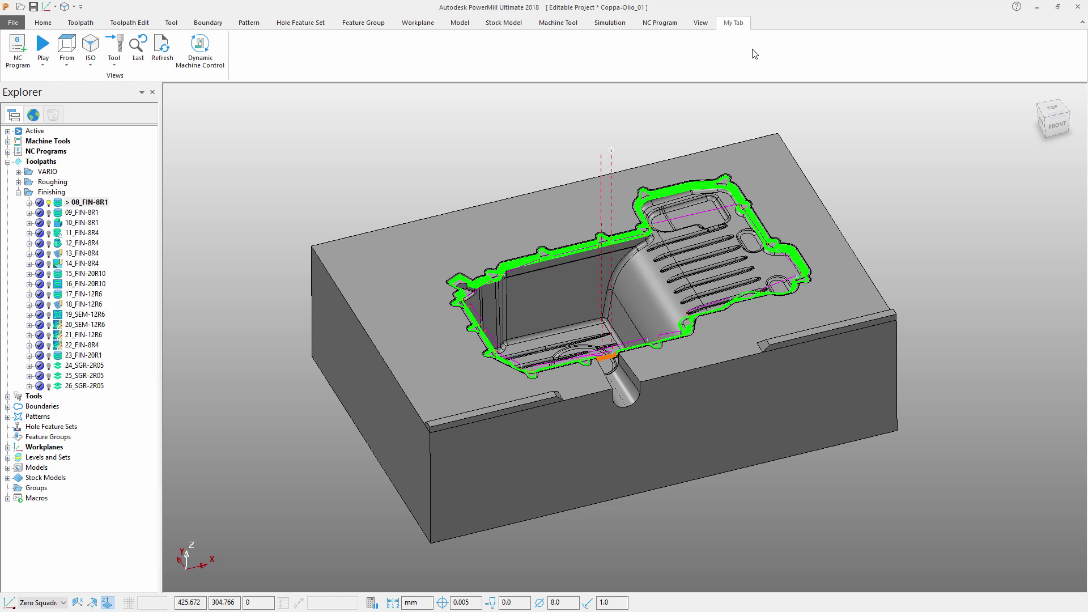
# Step: Export the ribbon customisation to the existing file Ribbon_Config.xml in the Ribbon folder
pyautogui.rightClick(823, 23)
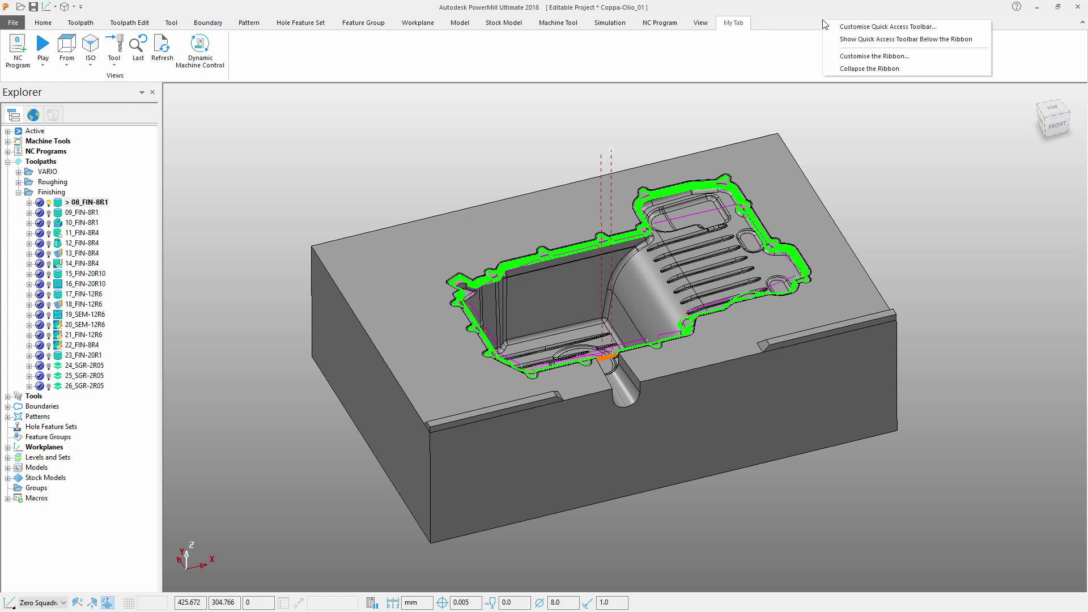
pyautogui.click(894, 57)
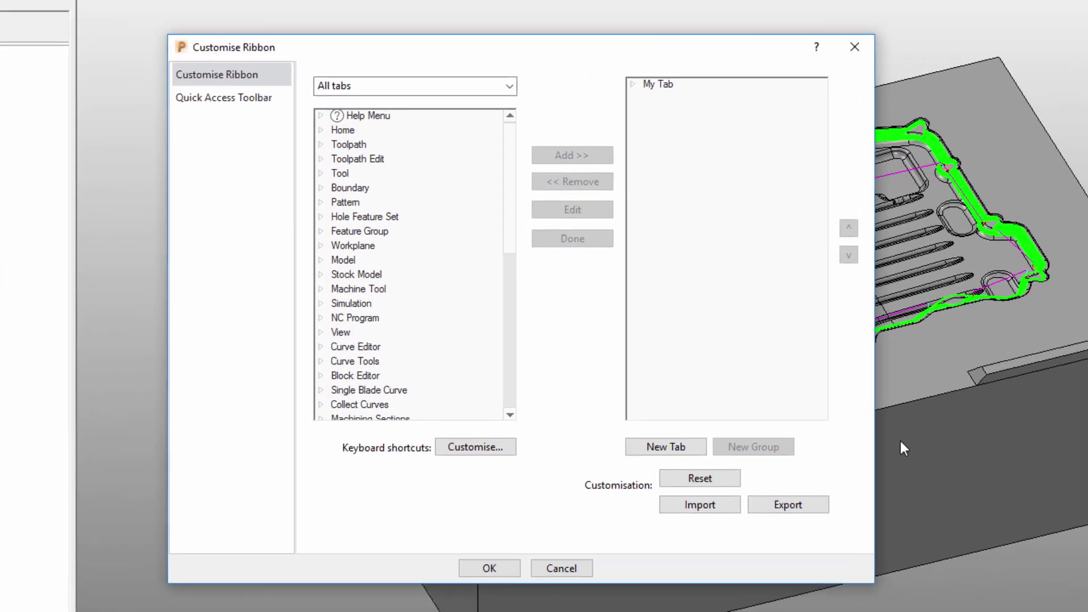
pyautogui.click(791, 500)
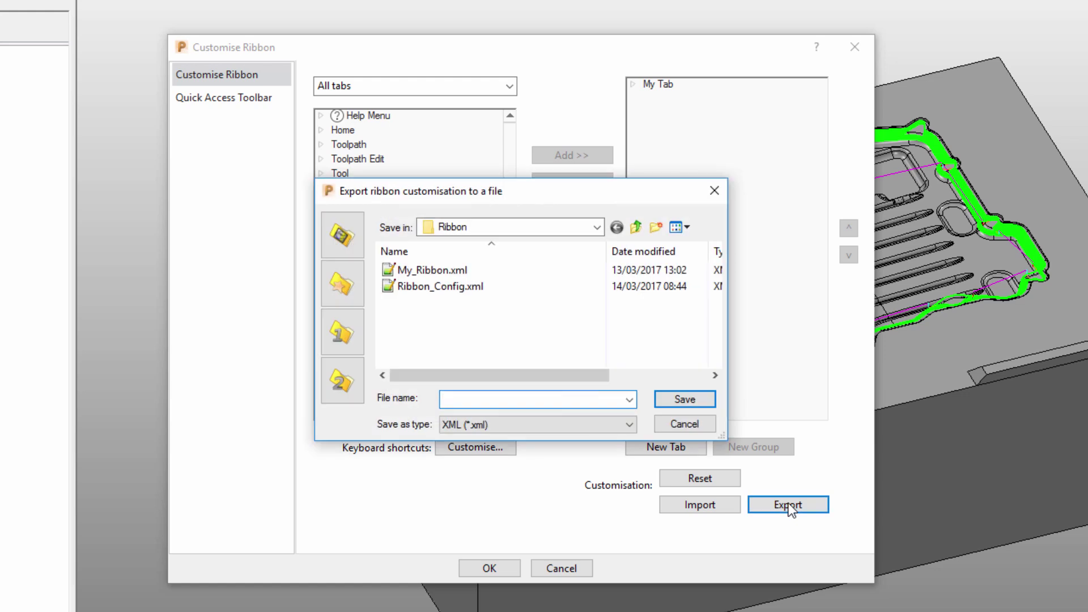
pyautogui.click(429, 285)
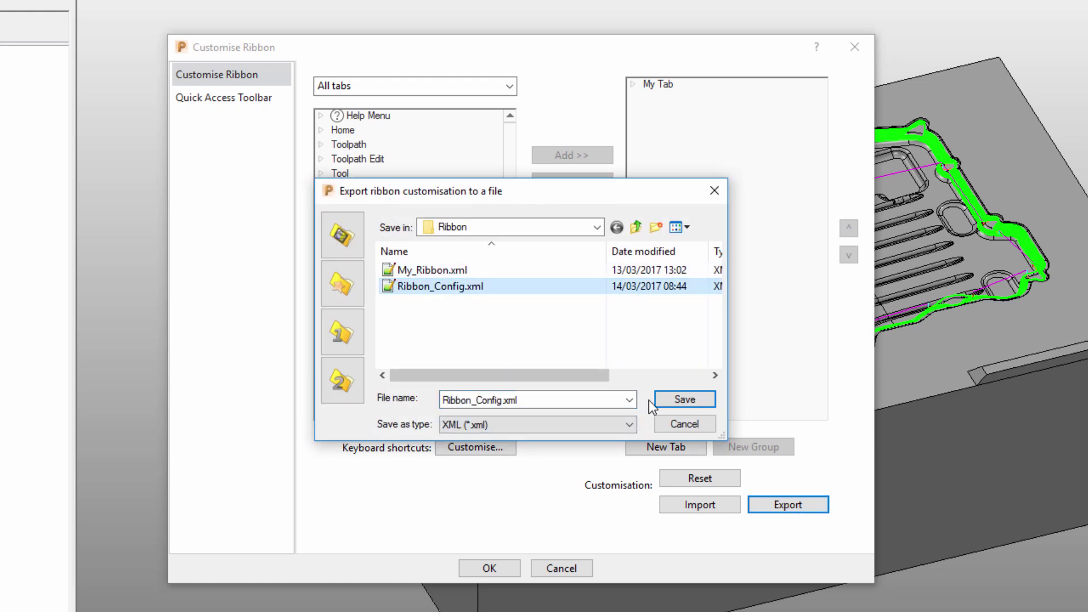
pyautogui.click(682, 399)
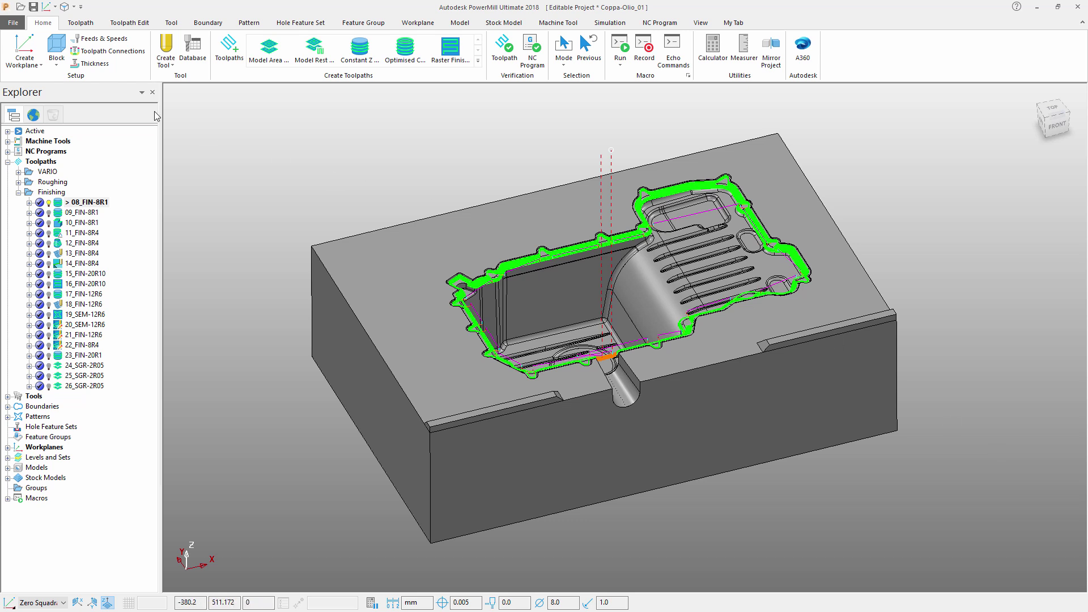
# Step: Review the project information, the recent projects and models, and the available application options
pyautogui.click(12, 24)
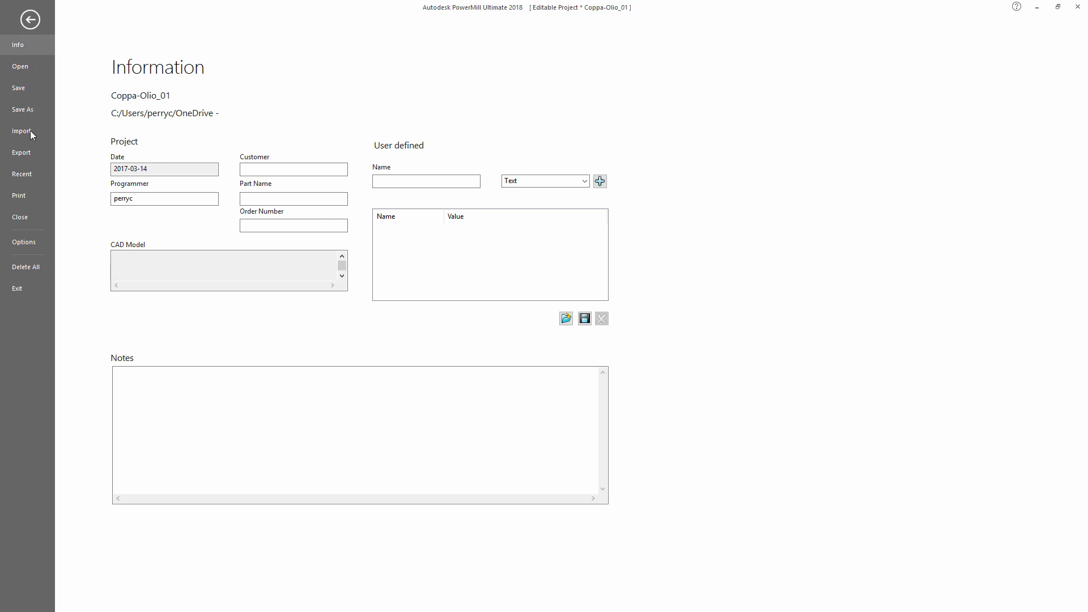
pyautogui.click(27, 176)
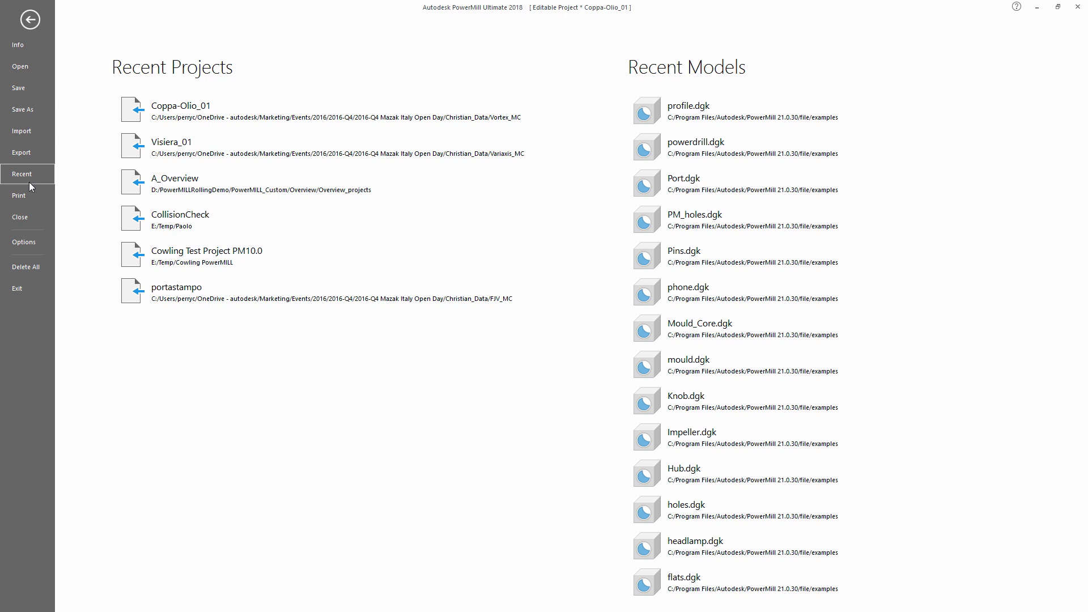
pyautogui.click(31, 244)
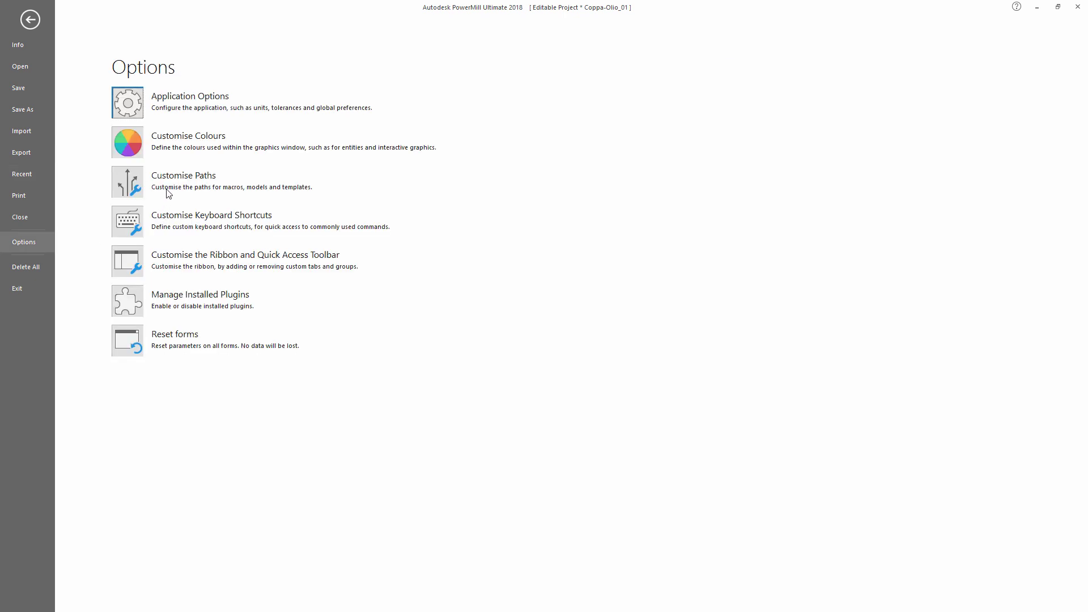